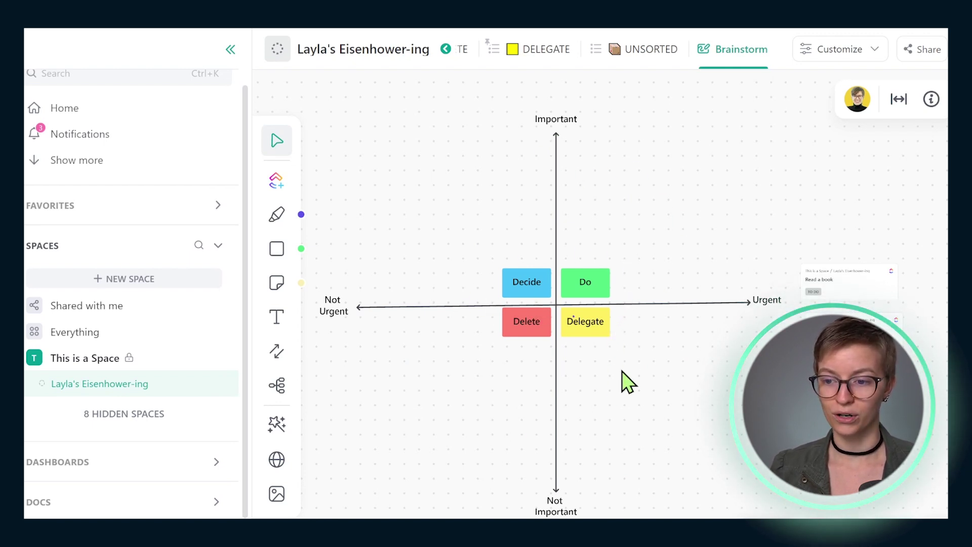
Step: Check the Do, Delete and Delegate sticky notes and drag Read a book down the matrix
{"action": "left_click", "coordinate": [602, 291]}
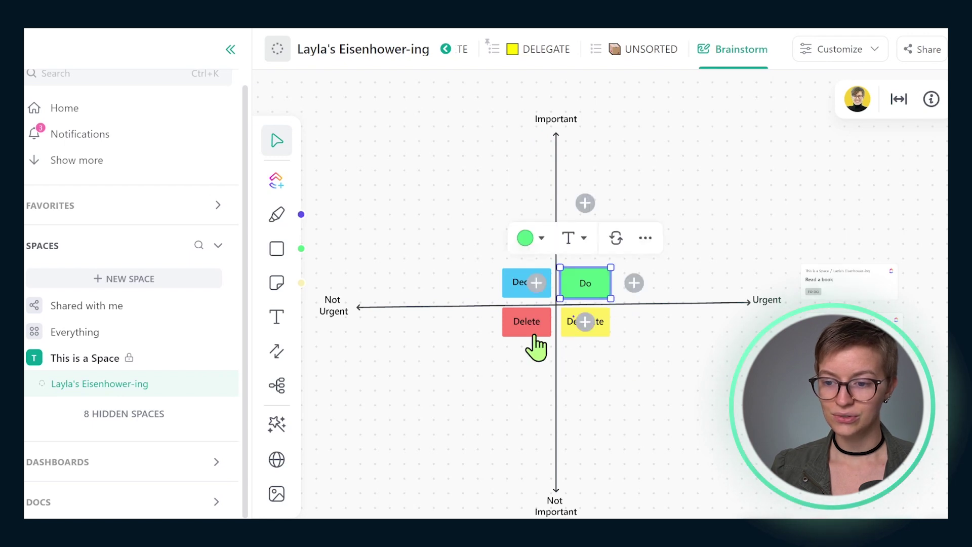
{"action": "left_click", "coordinate": [546, 334]}
{"action": "left_click", "coordinate": [605, 330]}
{"action": "left_click", "coordinate": [664, 361]}
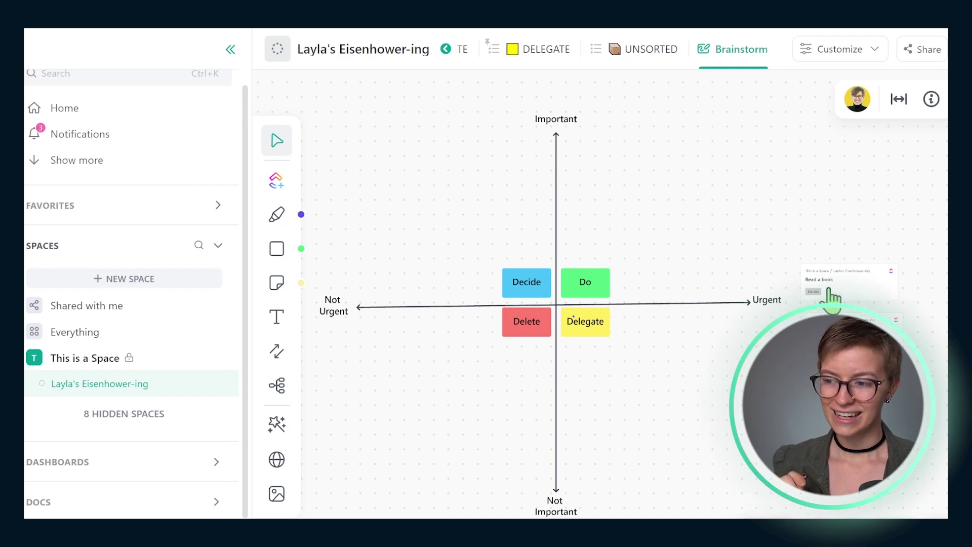
{"action": "left_click_drag", "start_coordinate": [829, 289], "coordinate": [543, 169]}
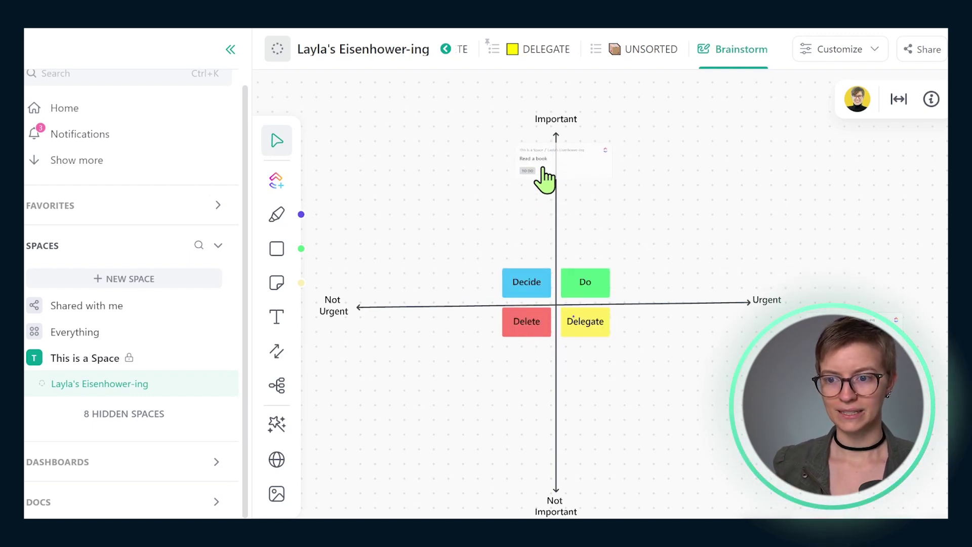
{"action": "left_click_drag", "start_coordinate": [544, 180], "coordinate": [543, 422]}
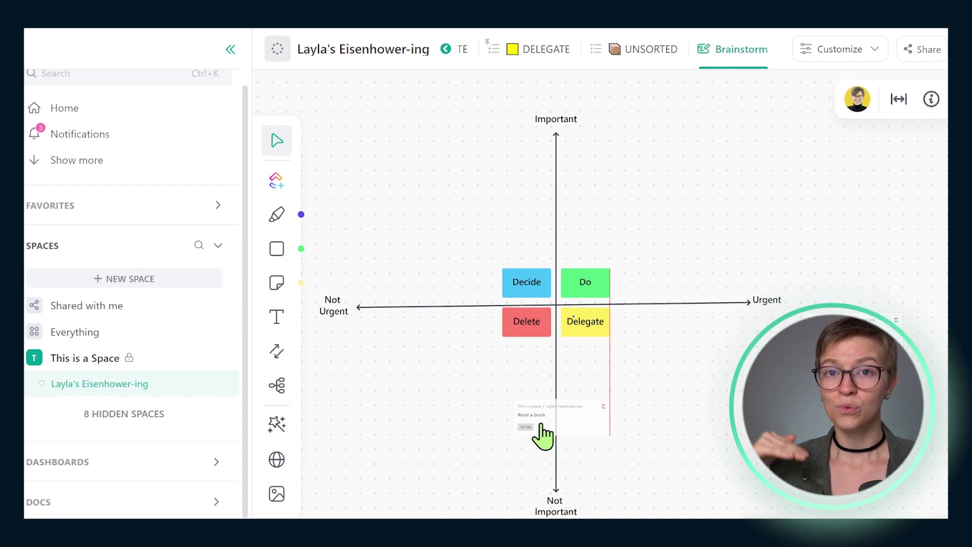
Step: Select the Decide, Do, Delegate and Delete sticky notes to check the quadrant layout
{"action": "left_click", "coordinate": [534, 290]}
{"action": "left_click", "coordinate": [601, 289], "text": "shift"}
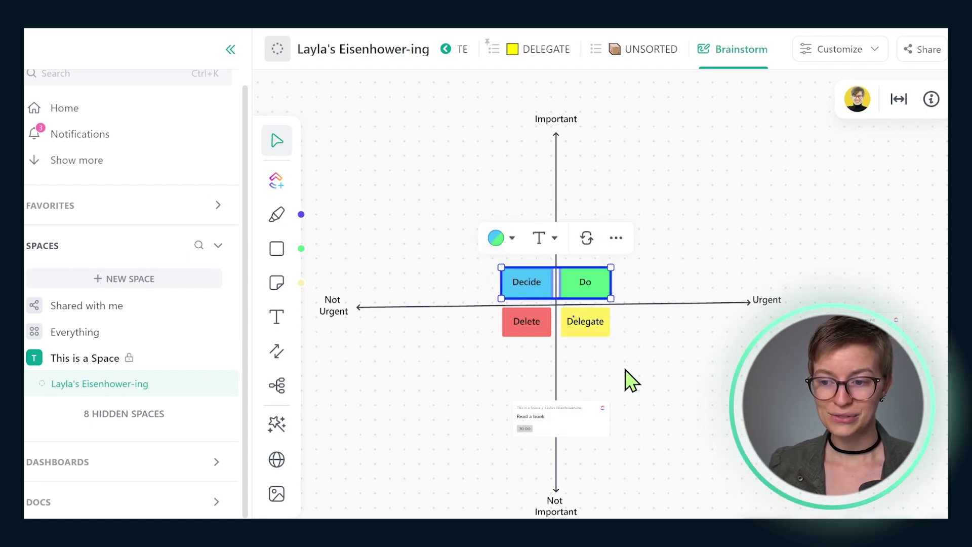
{"action": "left_click", "coordinate": [596, 334]}
{"action": "left_click", "coordinate": [512, 334], "text": "shift"}
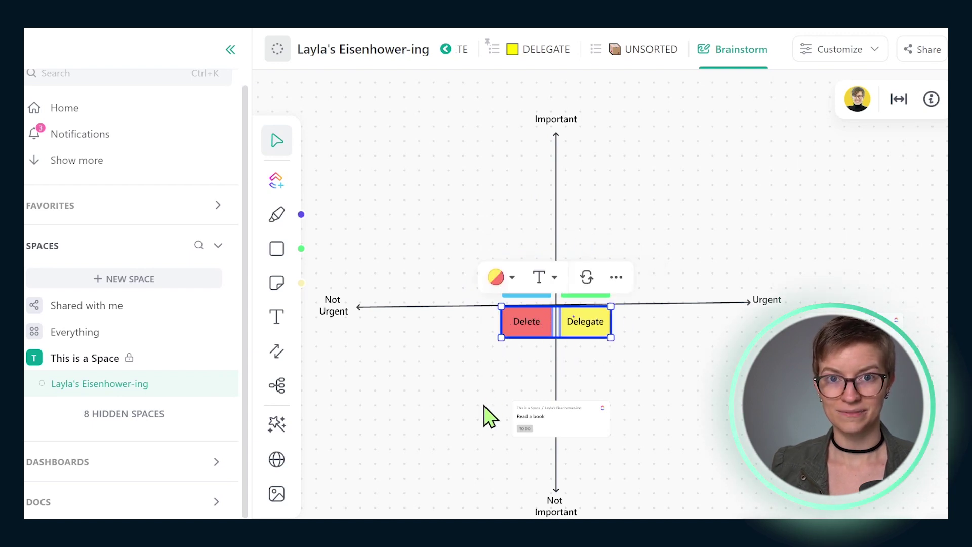
{"action": "left_click", "coordinate": [485, 407]}
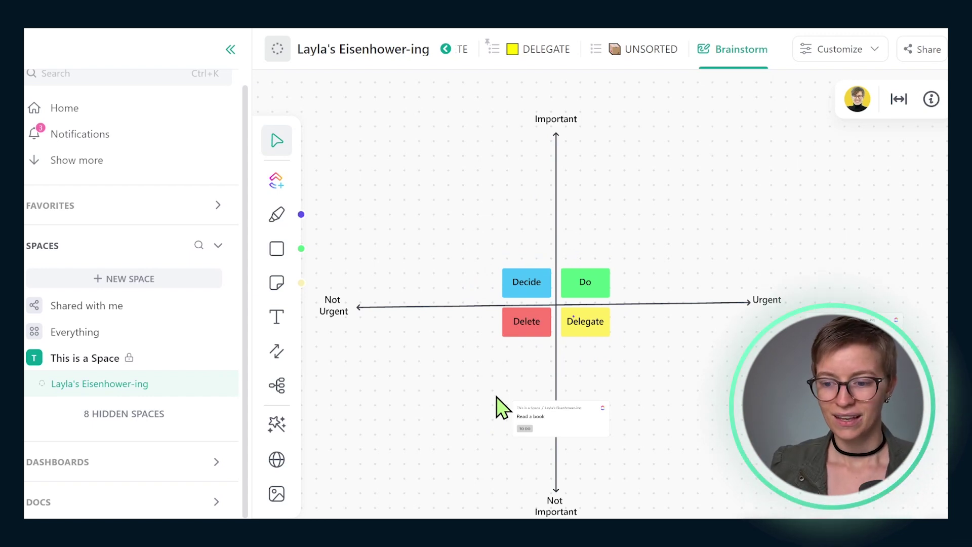
Step: Check the Urgent/Not Urgent axis labels and drop Read a book in the lower-left Delete quadrant
{"action": "left_click", "coordinate": [338, 312]}
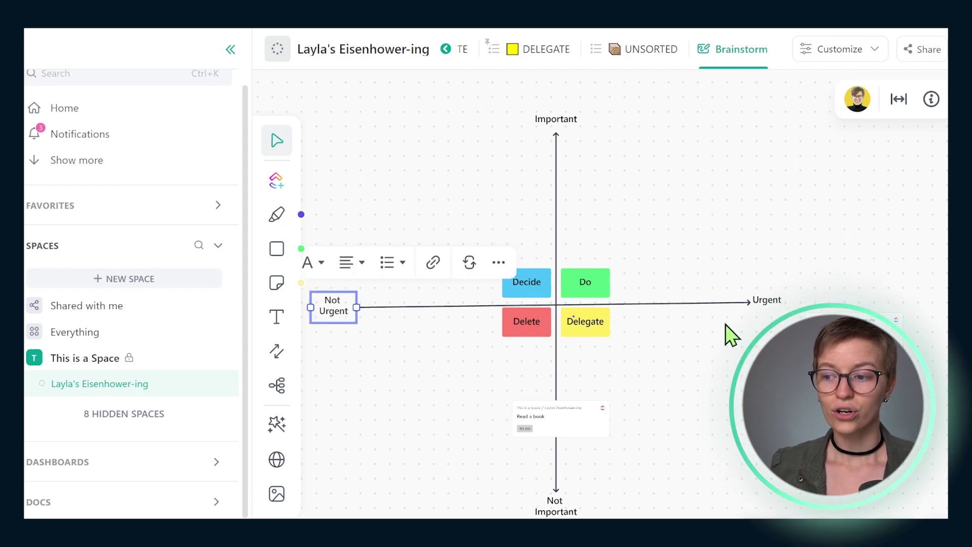
{"action": "left_click", "coordinate": [768, 301], "text": "shift"}
{"action": "left_click", "coordinate": [667, 490]}
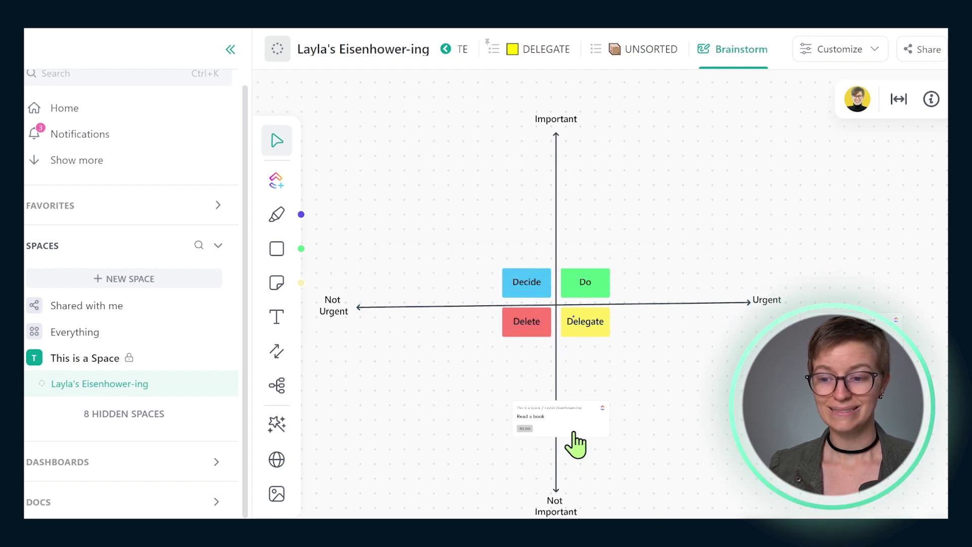
{"action": "left_click_drag", "start_coordinate": [589, 441], "coordinate": [563, 441]}
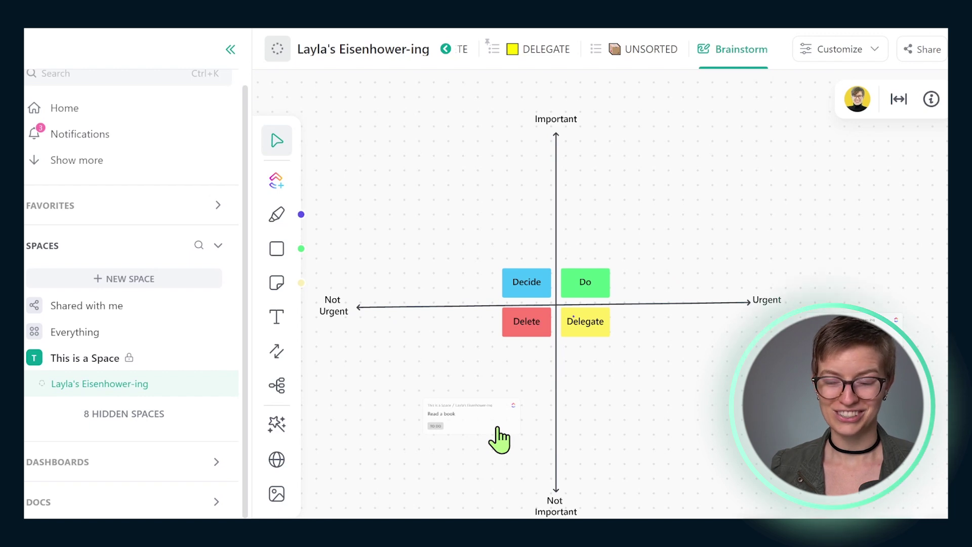
{"action": "left_click_drag", "start_coordinate": [499, 435], "coordinate": [500, 433]}
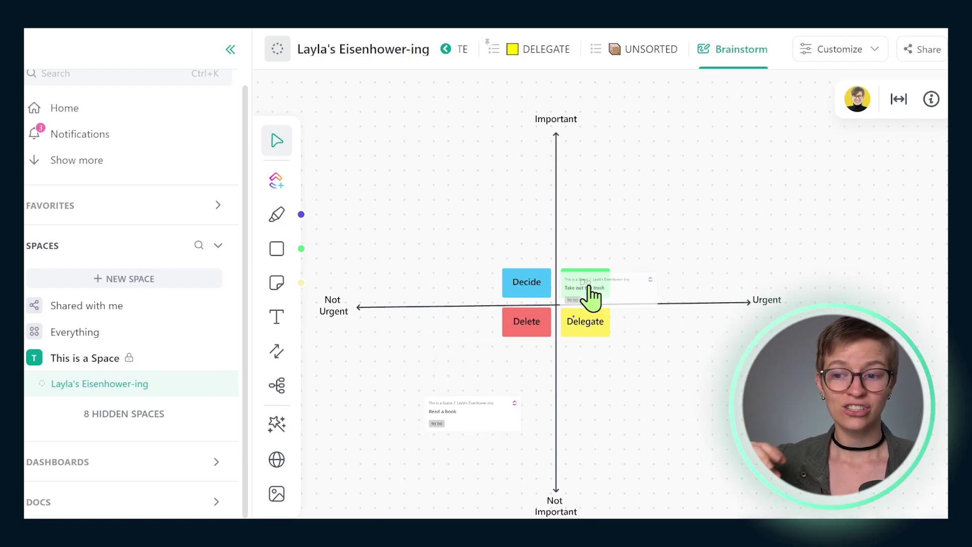
Step: Drag the Take out the trash card onto the board and settle it in the upper-right Do quadrant
{"action": "left_click_drag", "start_coordinate": [586, 296], "coordinate": [682, 283]}
{"action": "mouse_move", "coordinate": [649, 361]}
{"action": "left_mouse_down"}
{"action": "mouse_move", "coordinate": [584, 202]}
{"action": "mouse_move", "coordinate": [707, 217]}
{"action": "mouse_move", "coordinate": [575, 210]}
{"action": "mouse_move", "coordinate": [455, 189]}
{"action": "left_mouse_up"}
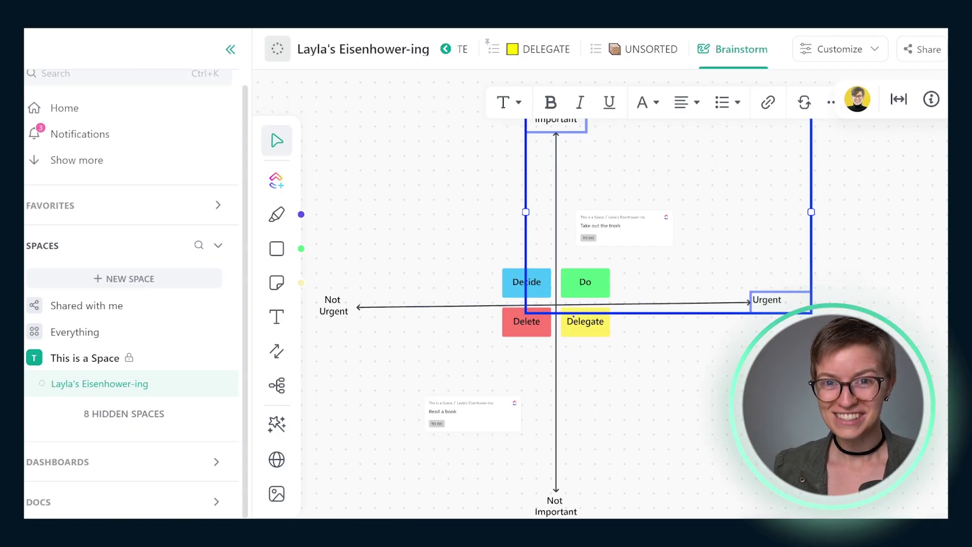
{"action": "key", "text": "Escape"}
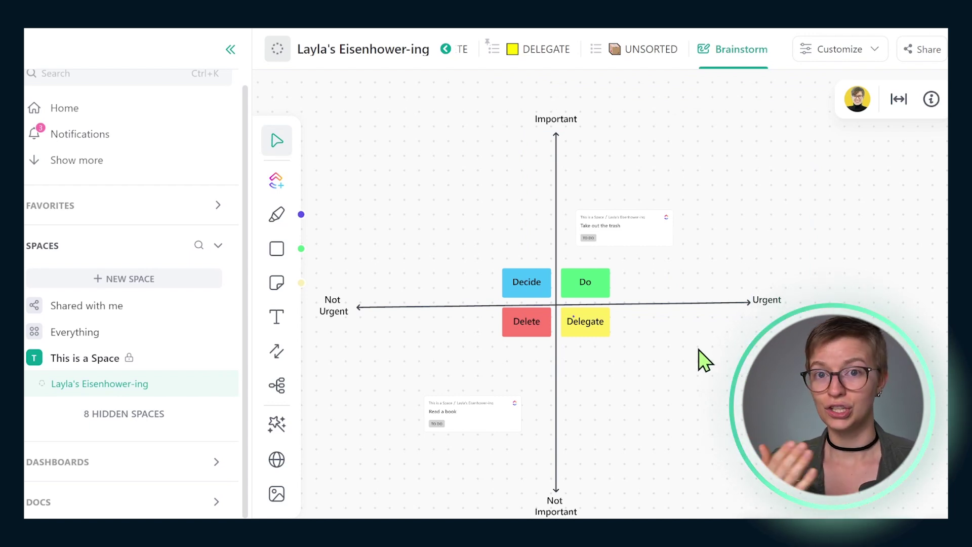
{"action": "left_click_drag", "start_coordinate": [590, 218], "coordinate": [708, 355]}
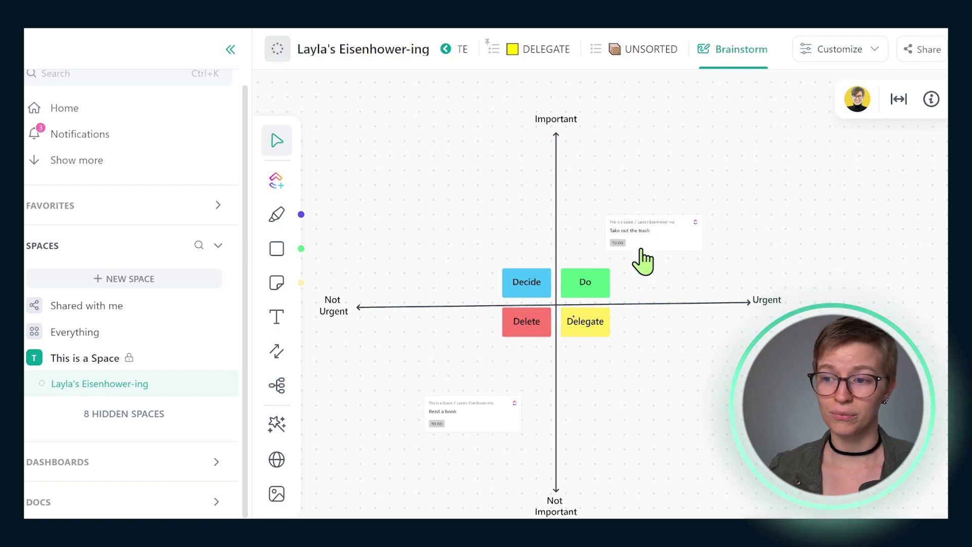
Step: Add a Complete a YouTube work session task card and place it in the upper-left quadrant
{"action": "left_click", "coordinate": [282, 182]}
{"action": "left_click", "coordinate": [420, 259]}
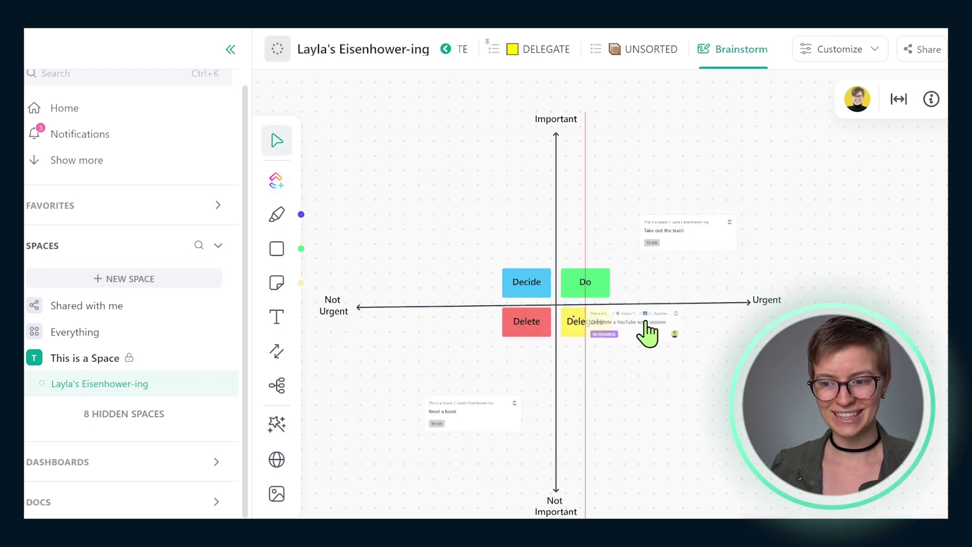
{"action": "mouse_move", "coordinate": [647, 332]}
{"action": "left_mouse_down"}
{"action": "mouse_move", "coordinate": [483, 218]}
{"action": "mouse_move", "coordinate": [627, 332]}
{"action": "left_mouse_up"}
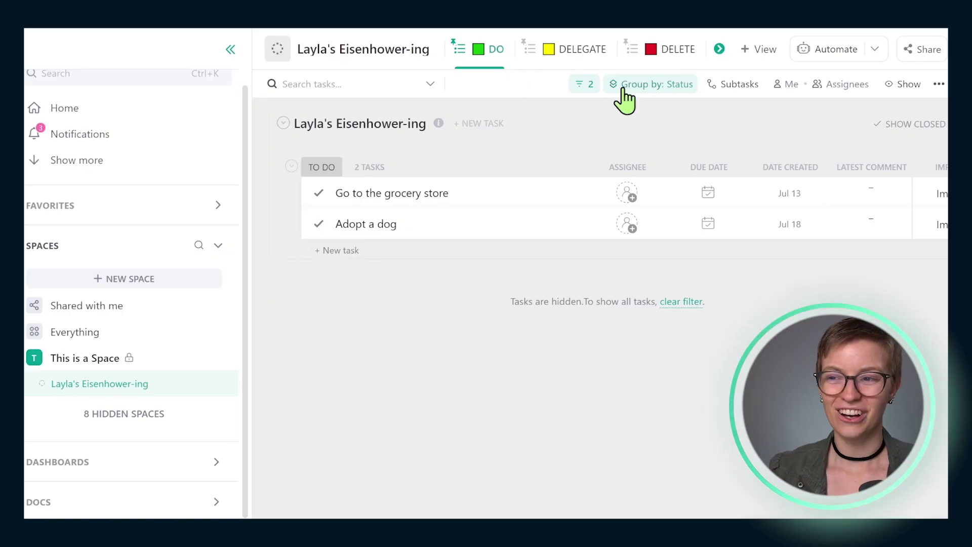
Step: Open the UNSORTED view and check the Importance and Urgency choices for Buy a phone
{"action": "left_click", "coordinate": [720, 49]}
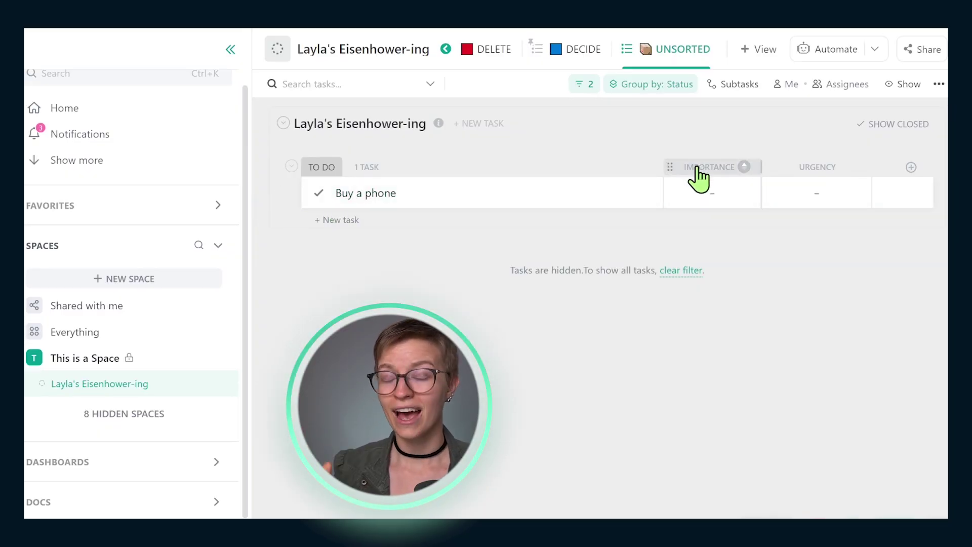
{"action": "left_click", "coordinate": [709, 195]}
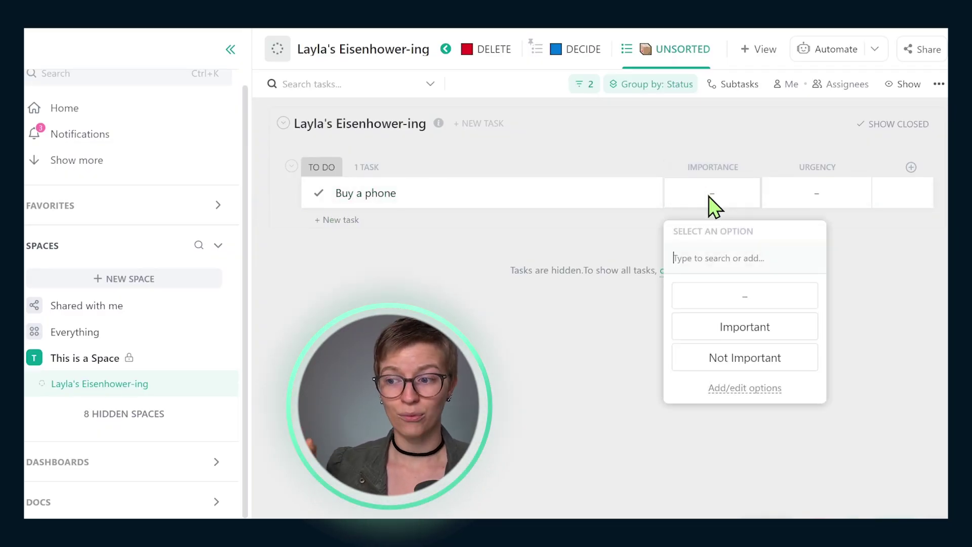
{"action": "left_click", "coordinate": [822, 195]}
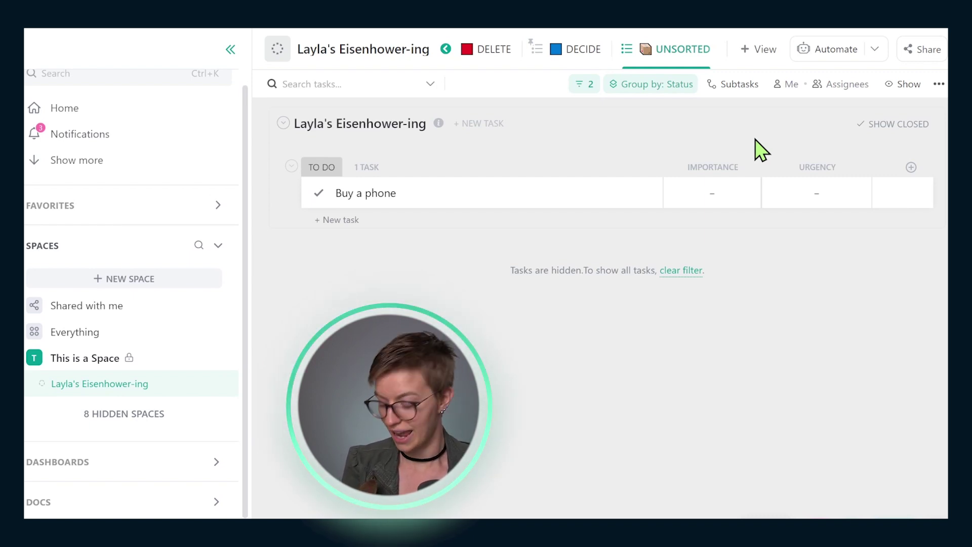
{"action": "left_click", "coordinate": [707, 194]}
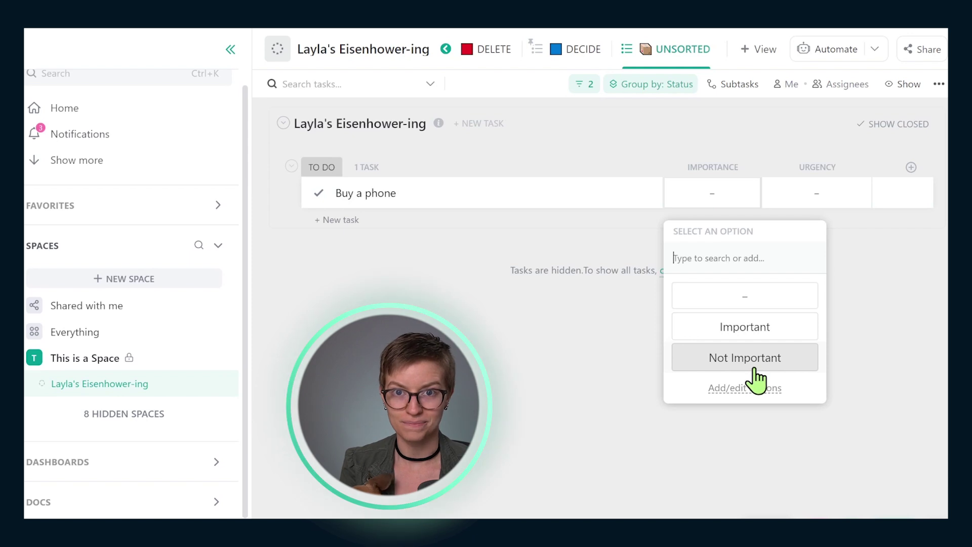
{"action": "left_click", "coordinate": [826, 198]}
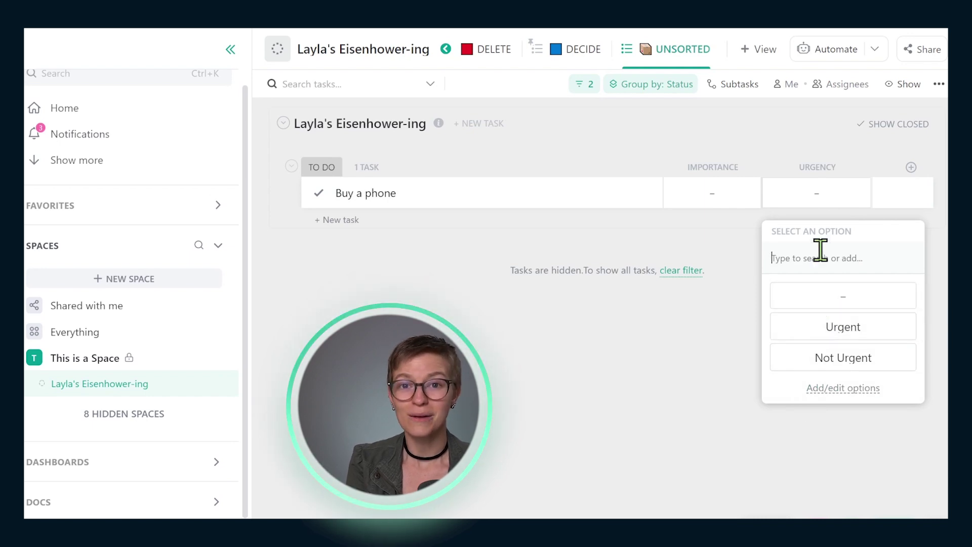
{"action": "left_click", "coordinate": [911, 169]}
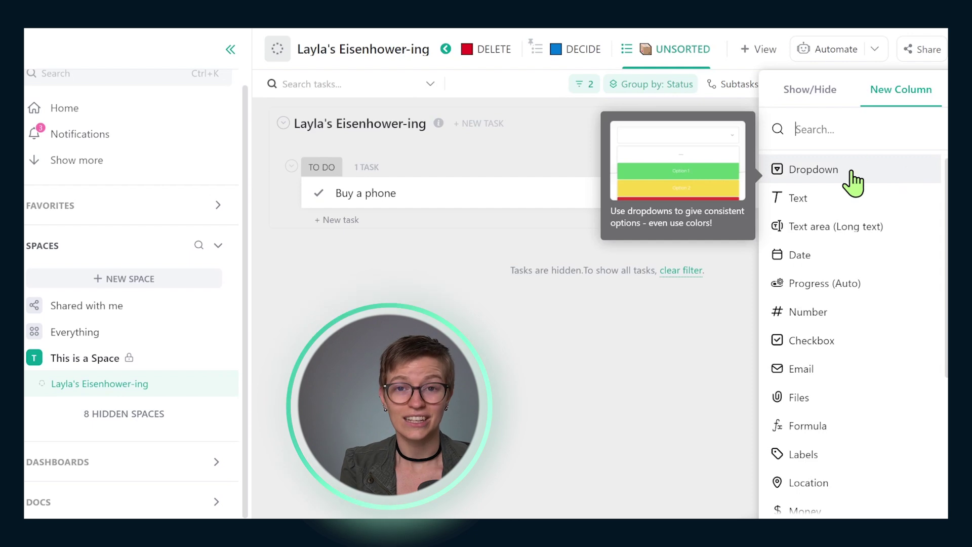
{"action": "left_click", "coordinate": [852, 172]}
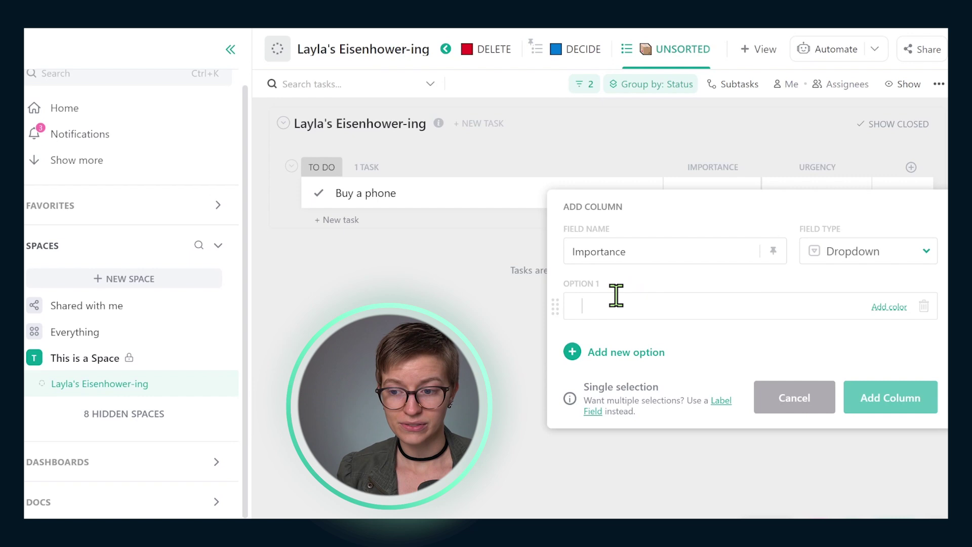
{"action": "type", "text": "Importan"}
{"action": "key", "text": "Return"}
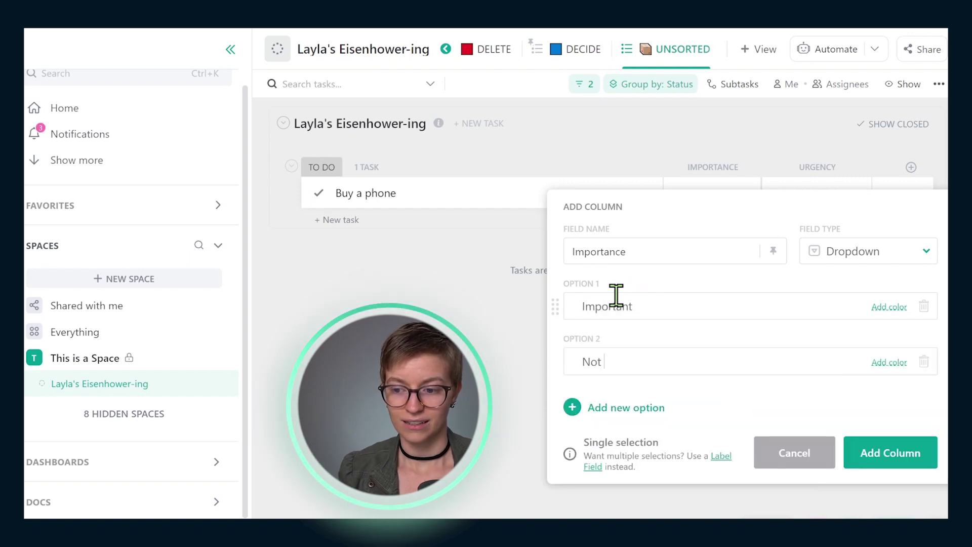
{"action": "type", "text": "tant"}
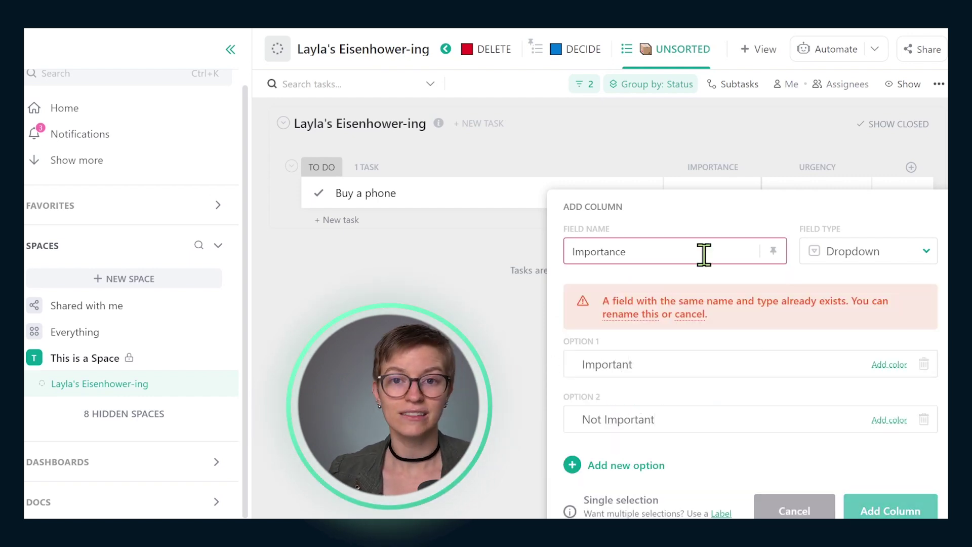
{"action": "left_click_drag", "start_coordinate": [728, 318], "coordinate": [605, 304]}
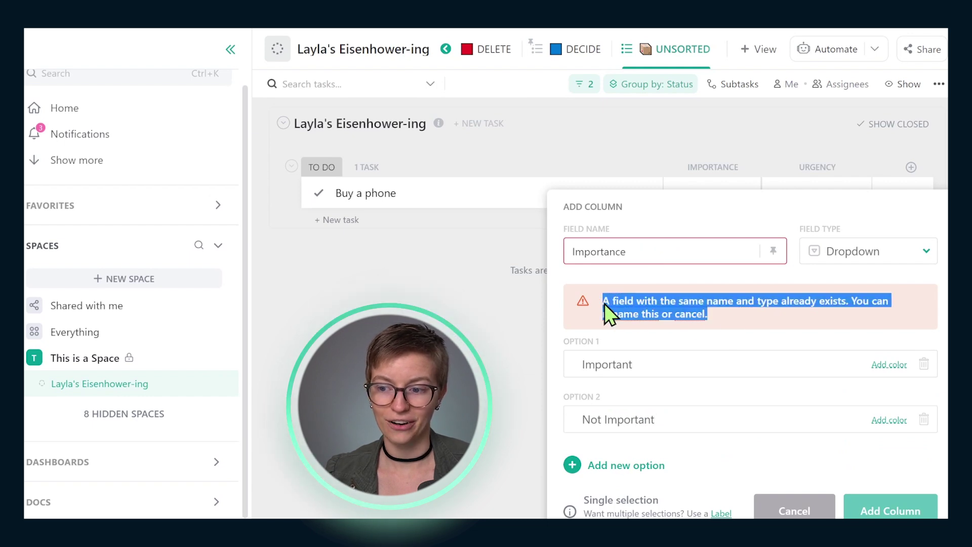
{"action": "left_click", "coordinate": [466, 284]}
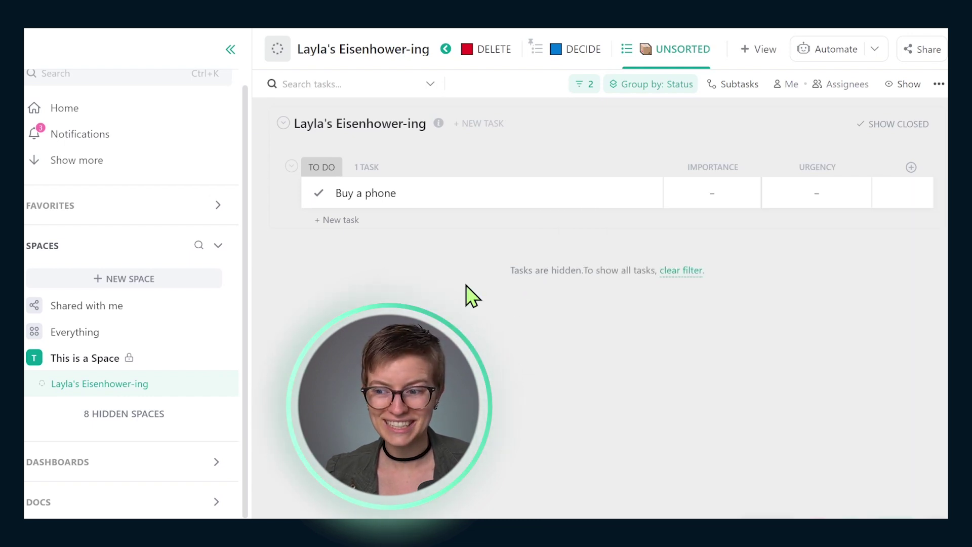
Step: Create tasks 'Adopt a dog' and 'Buy more coffee' below Buy a phone
{"action": "left_click", "coordinate": [709, 195]}
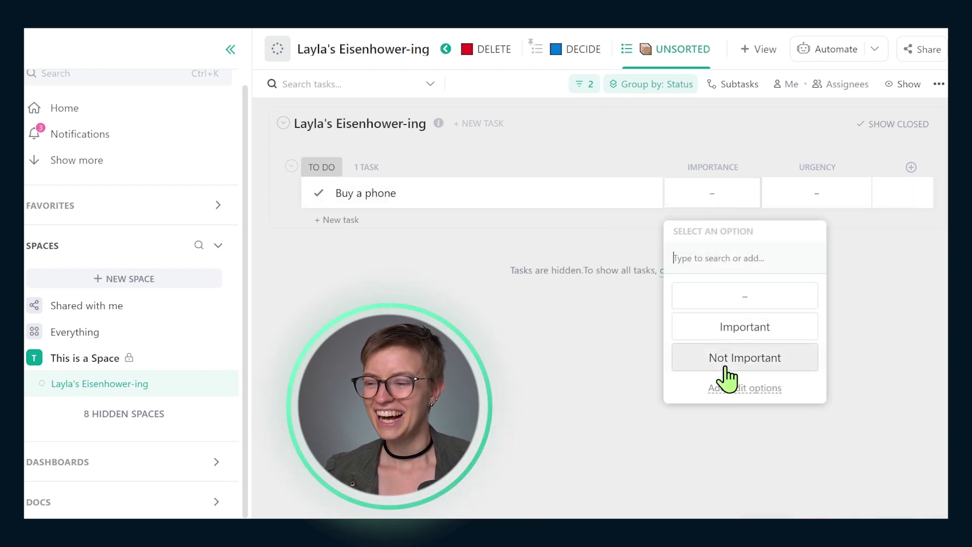
{"action": "left_click", "coordinate": [547, 300]}
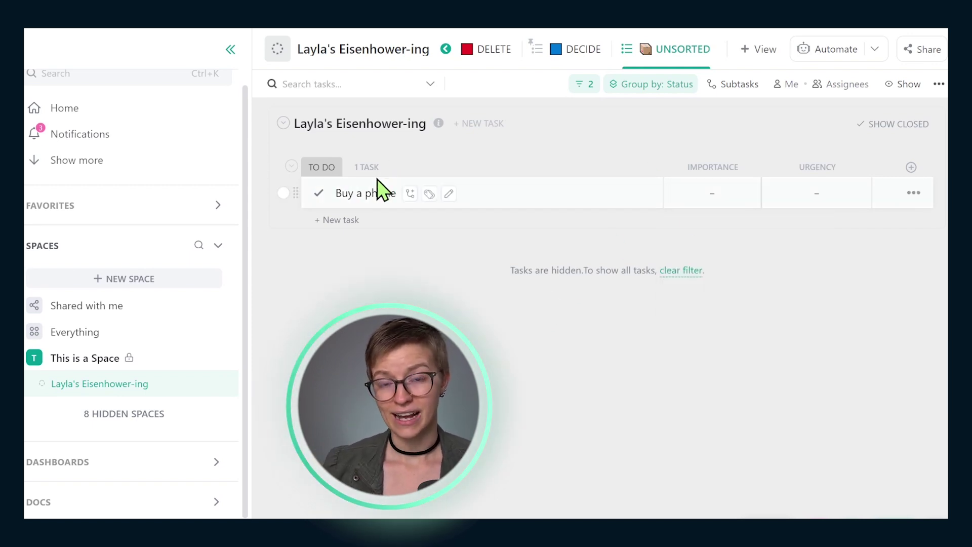
{"action": "left_click", "coordinate": [346, 221]}
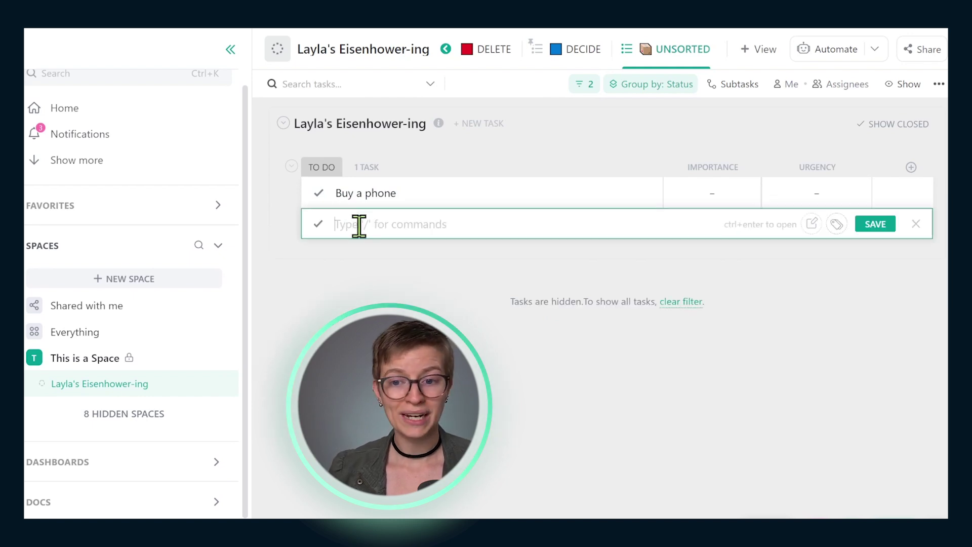
{"action": "type", "text": "Adopt a"}
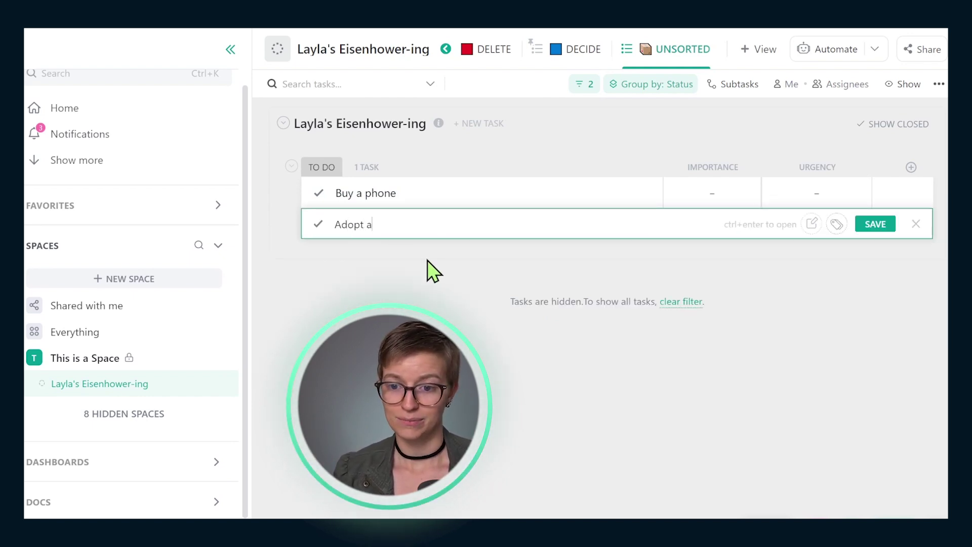
{"action": "type", "text": " dog"}
{"action": "key", "text": "Return"}
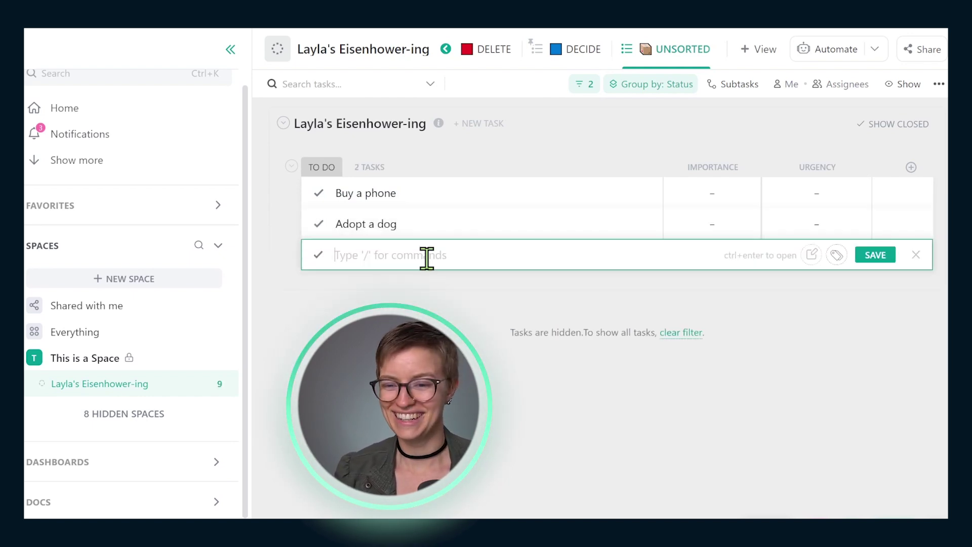
{"action": "type", "text": "Buy more c"}
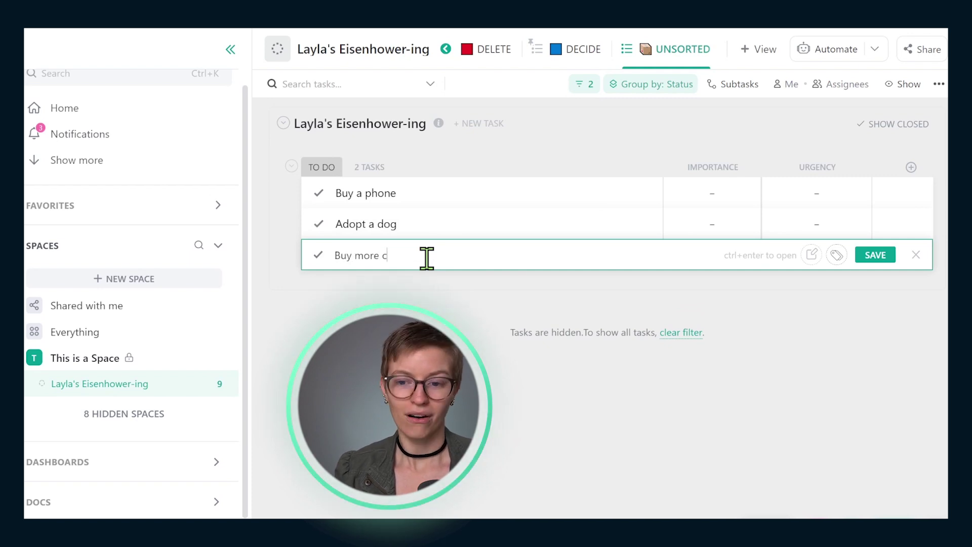
{"action": "type", "text": "offe"}
{"action": "key", "text": "Return"}
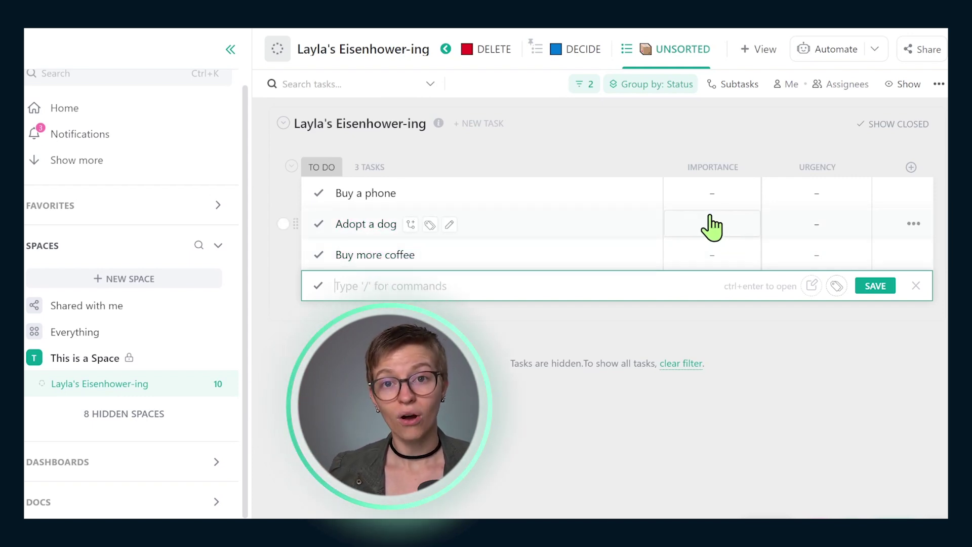
{"action": "mouse_move", "coordinate": [711, 193]}
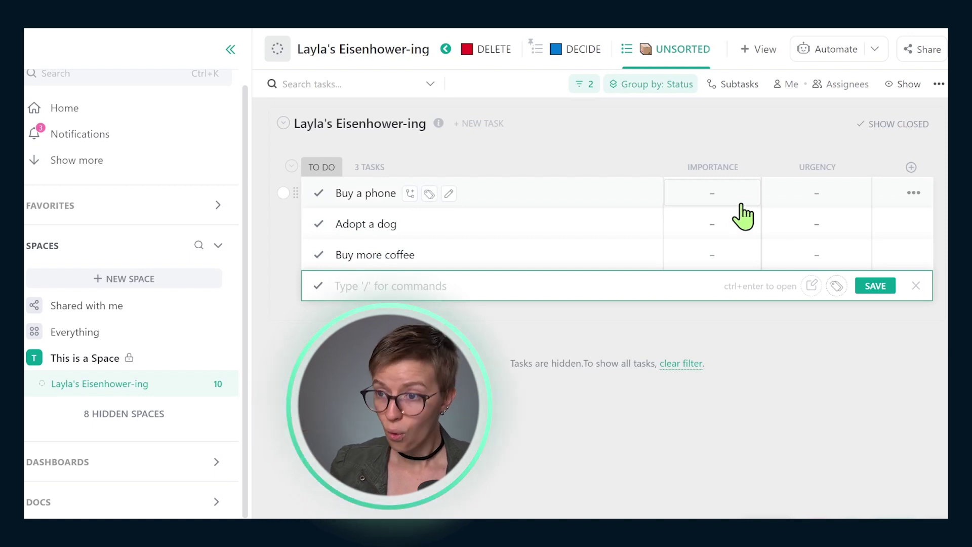
{"action": "left_click", "coordinate": [754, 50]}
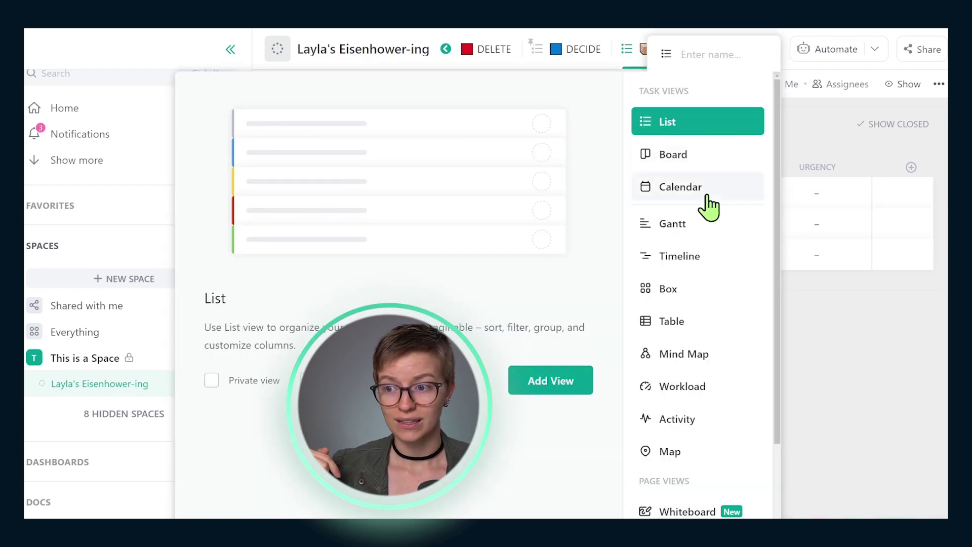
{"action": "scroll", "coordinate": [681, 423], "scroll_direction": "down", "scroll_amount": 3}
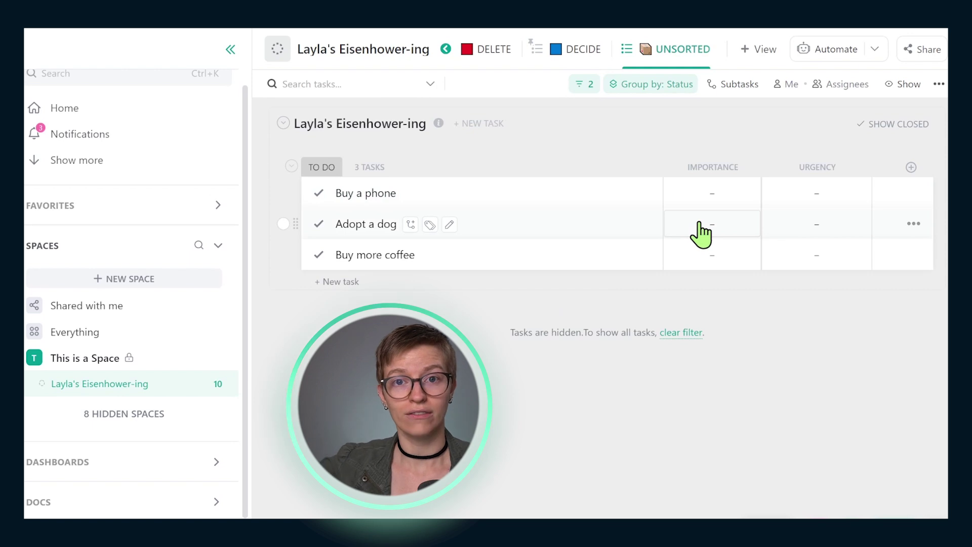
Step: Set Buy a phone to Not Important and Not Urgent
{"action": "left_click", "coordinate": [703, 196]}
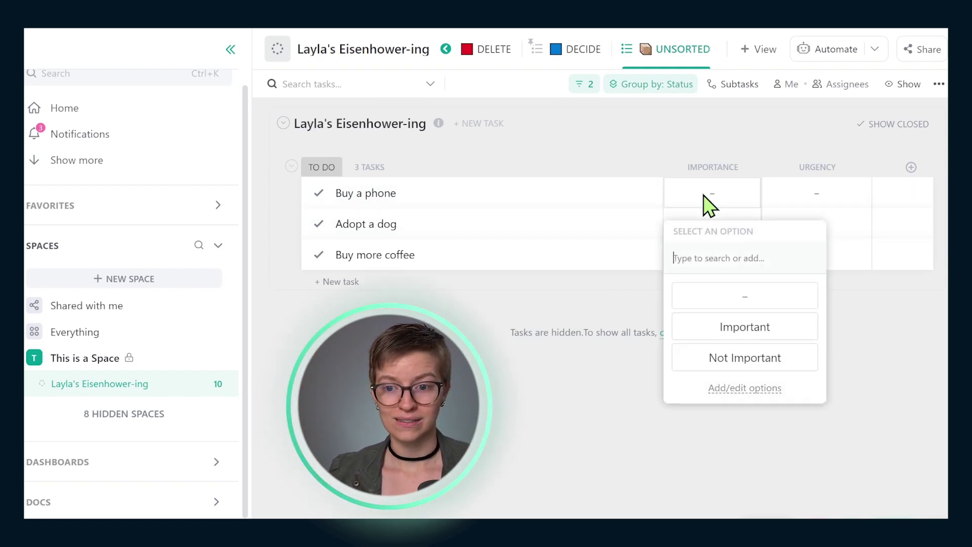
{"action": "left_click", "coordinate": [723, 360]}
{"action": "left_click", "coordinate": [813, 192]}
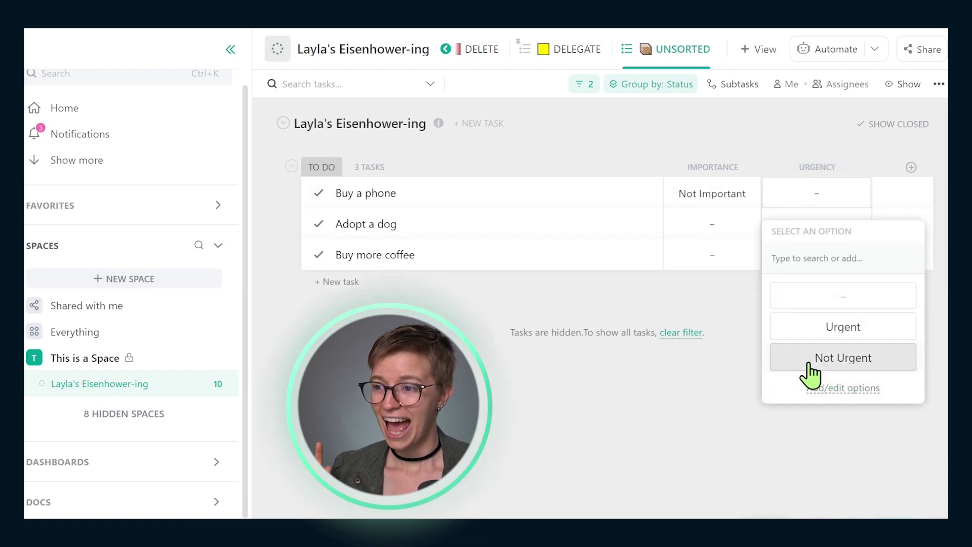
{"action": "left_click", "coordinate": [810, 367]}
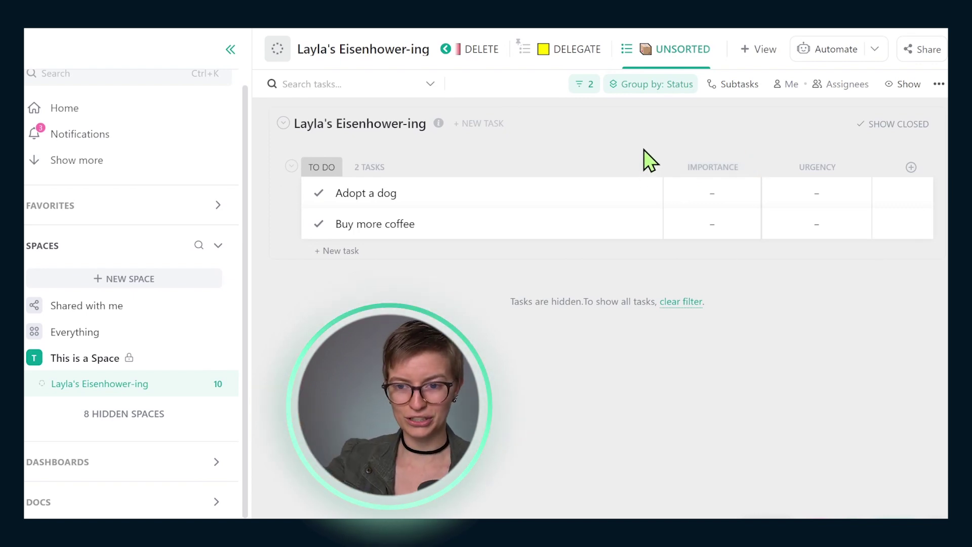
Step: Set Adopt a dog to Not Important and Not Urgent, then show the Unsorted filter rules
{"action": "left_click", "coordinate": [738, 193]}
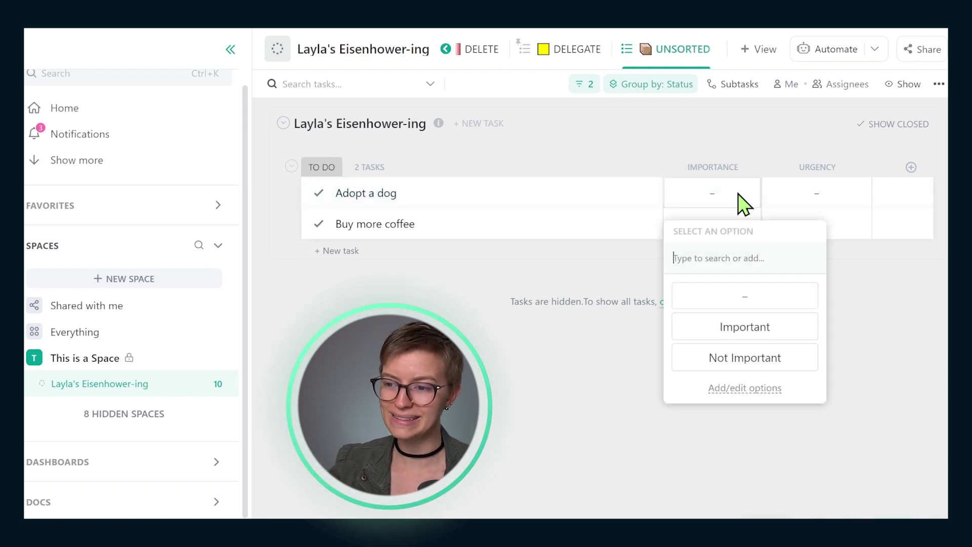
{"action": "left_click", "coordinate": [759, 358]}
{"action": "left_click", "coordinate": [813, 211]}
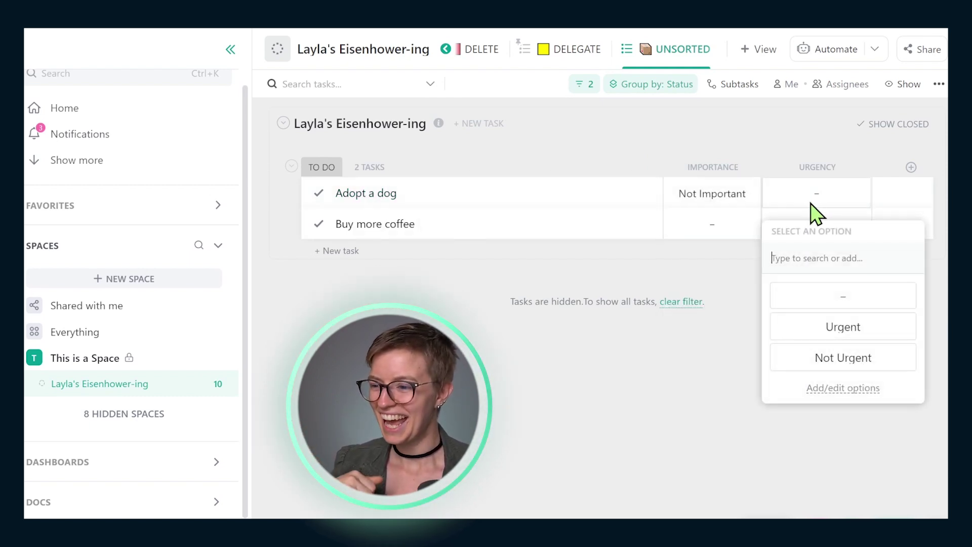
{"action": "left_click", "coordinate": [797, 357]}
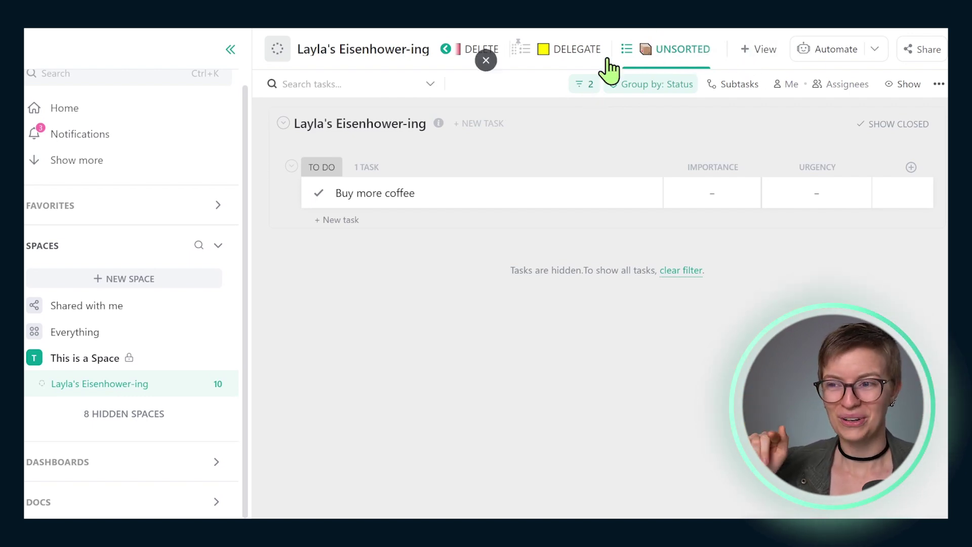
{"action": "mouse_move", "coordinate": [668, 48]}
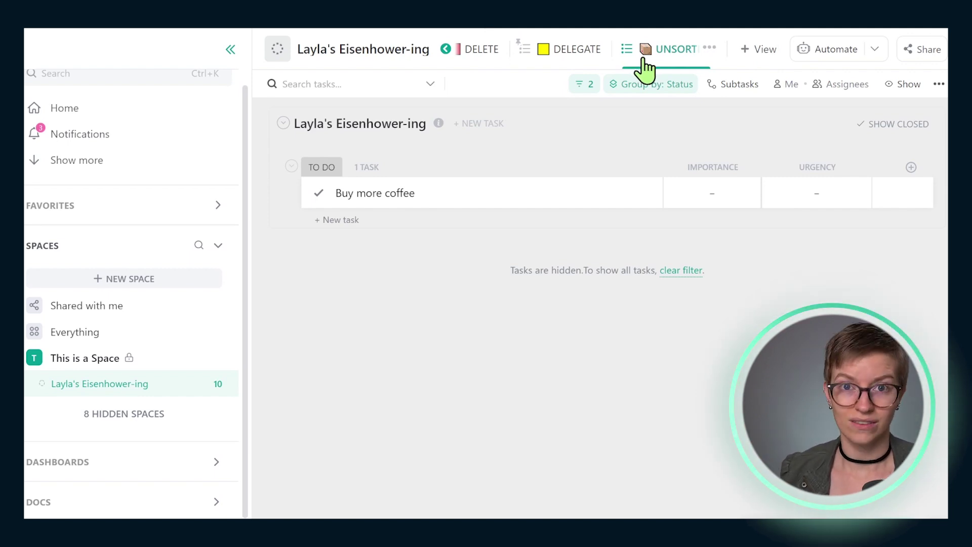
{"action": "left_click", "coordinate": [592, 85]}
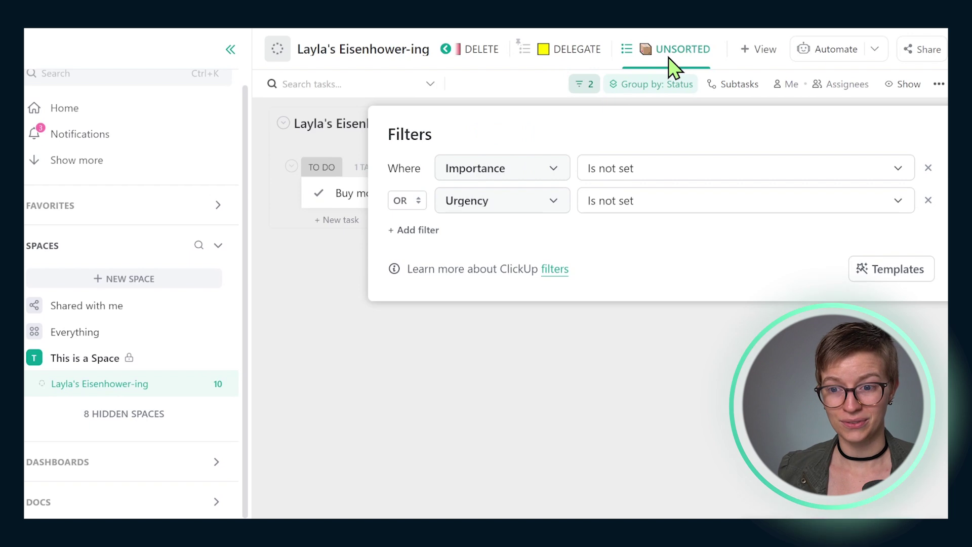
Step: Set Buy more coffee's Importance to Important
{"action": "left_click", "coordinate": [591, 368]}
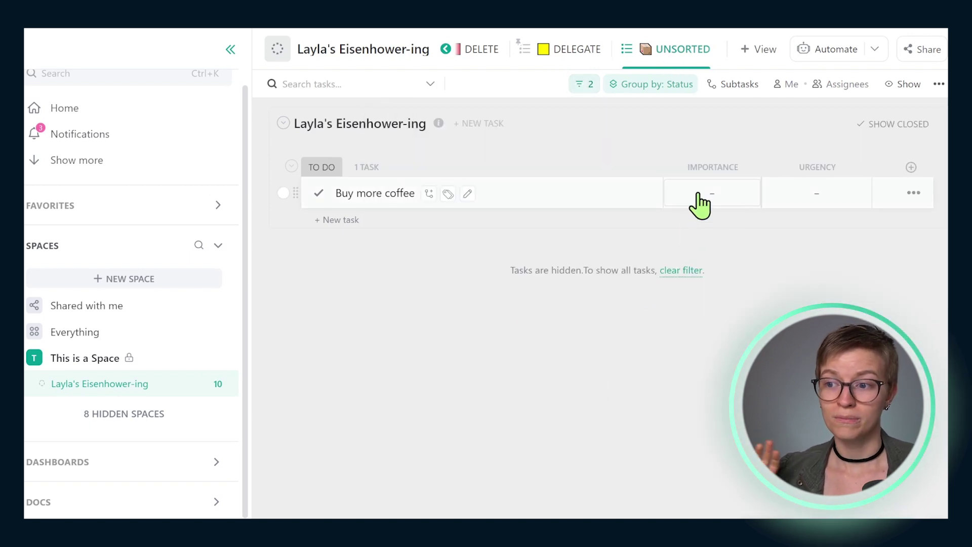
{"action": "left_click", "coordinate": [749, 201]}
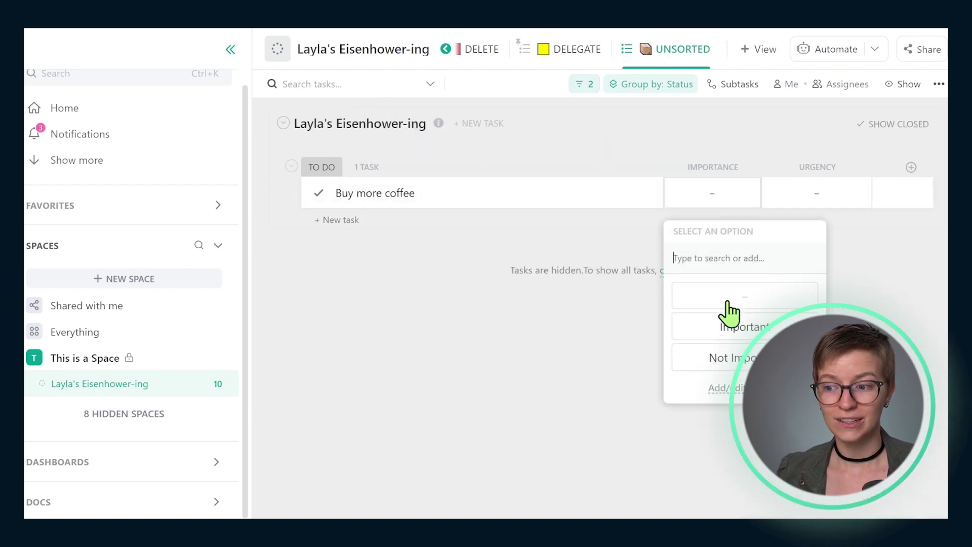
{"action": "left_click", "coordinate": [724, 332]}
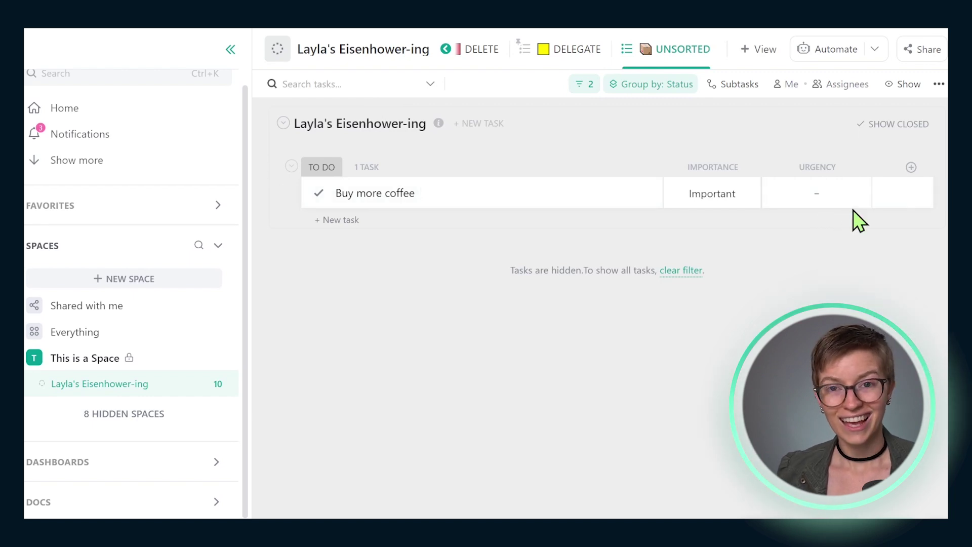
{"action": "mouse_move", "coordinate": [669, 49]}
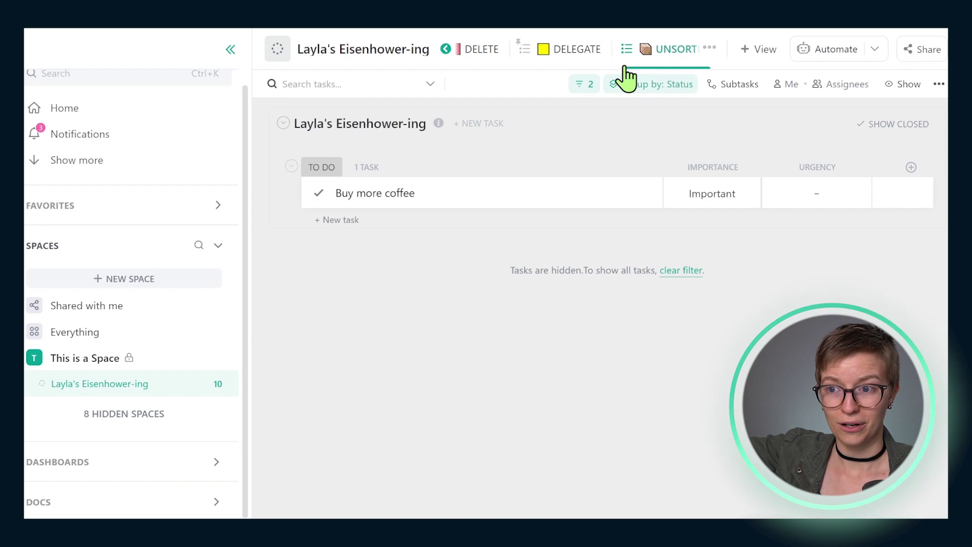
Step: Remove both is-not-set filter rules to preview all ten tasks, then revisit Delegate and Unsorted
{"action": "left_click", "coordinate": [587, 87]}
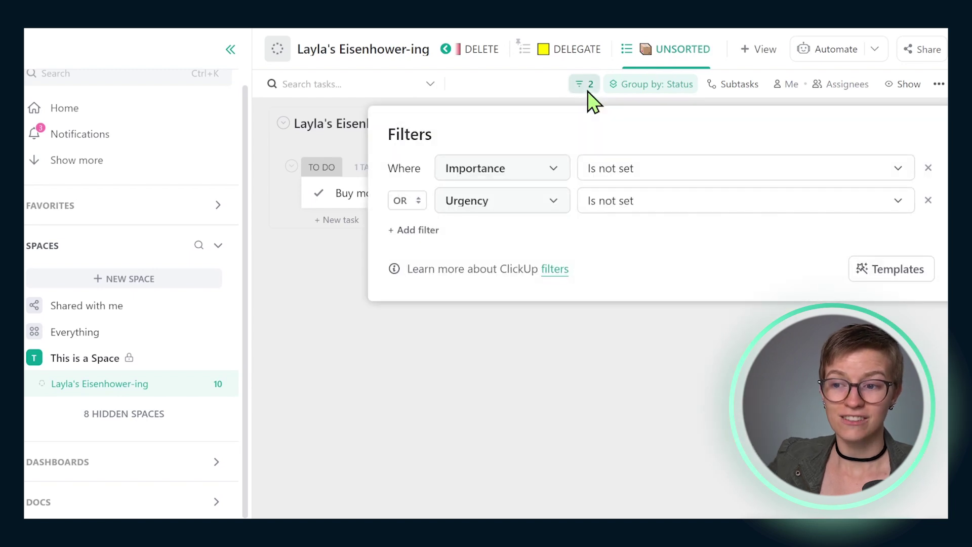
{"action": "left_click", "coordinate": [927, 167]}
{"action": "left_click", "coordinate": [928, 168]}
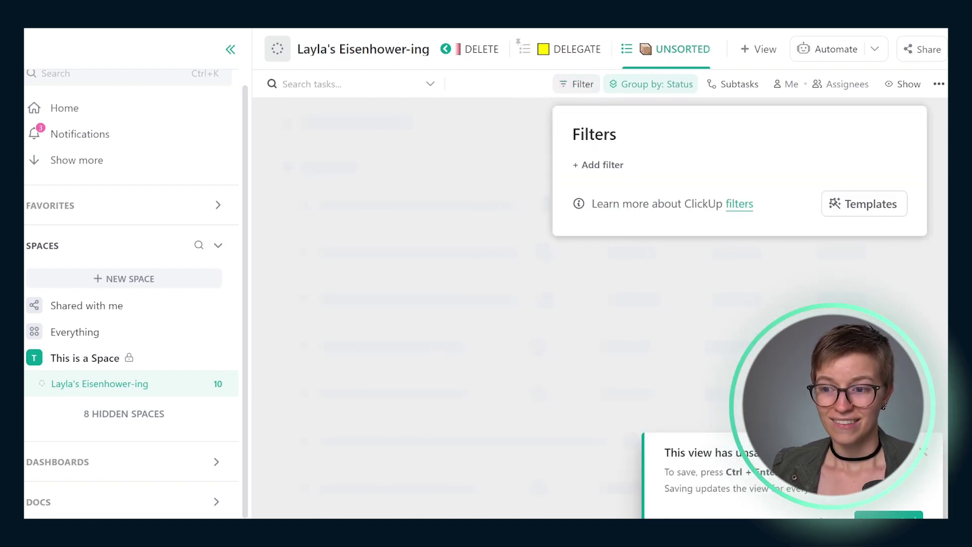
{"action": "key", "text": "Escape"}
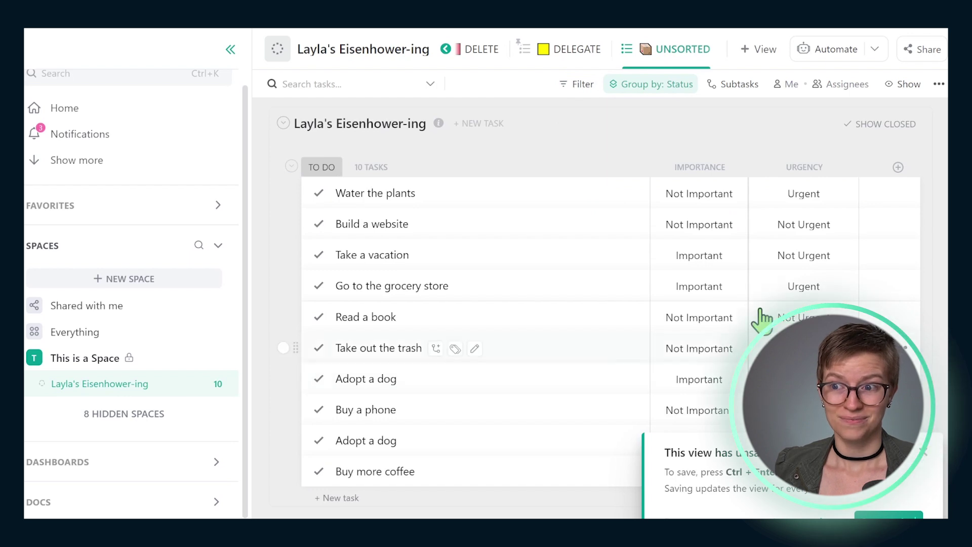
{"action": "left_click", "coordinate": [599, 51]}
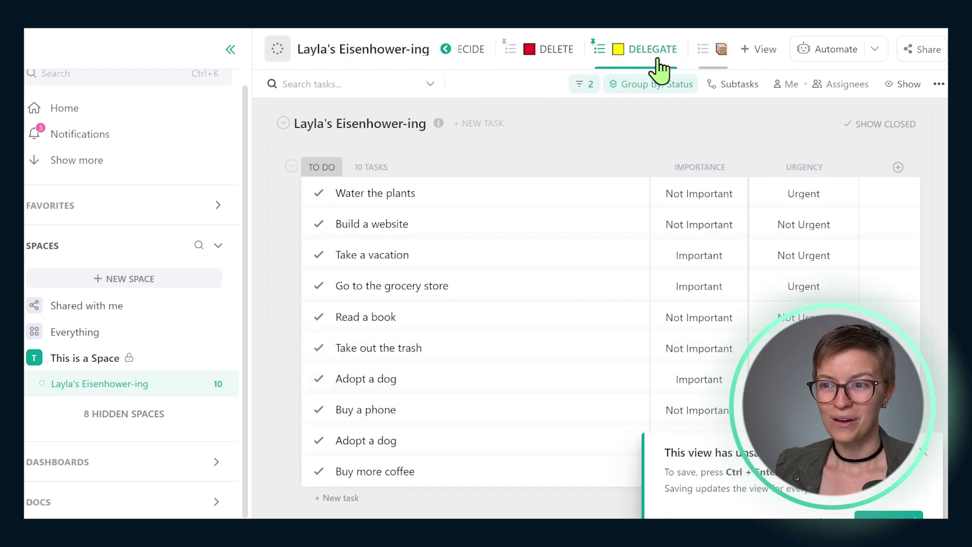
{"action": "left_click", "coordinate": [678, 51]}
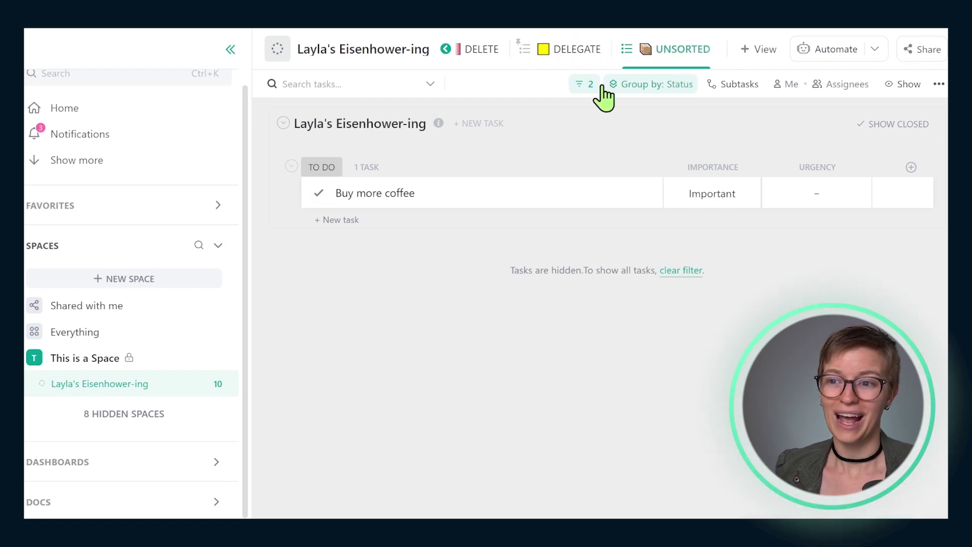
Step: Scroll the view tabs left and zoom the browser out so Do, Decide, Delete, Delegate and Unsorted all show
{"action": "left_click", "coordinate": [582, 84]}
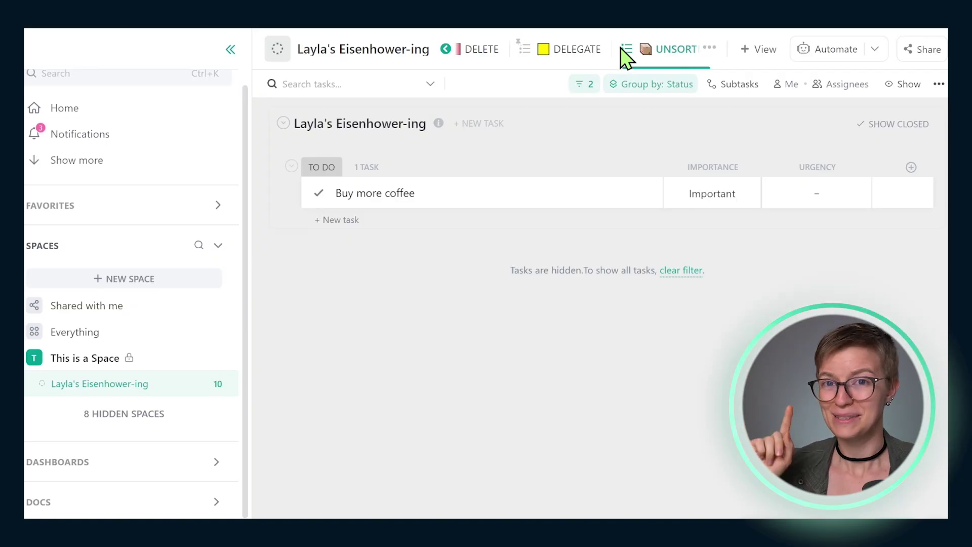
{"action": "left_click", "coordinate": [446, 50]}
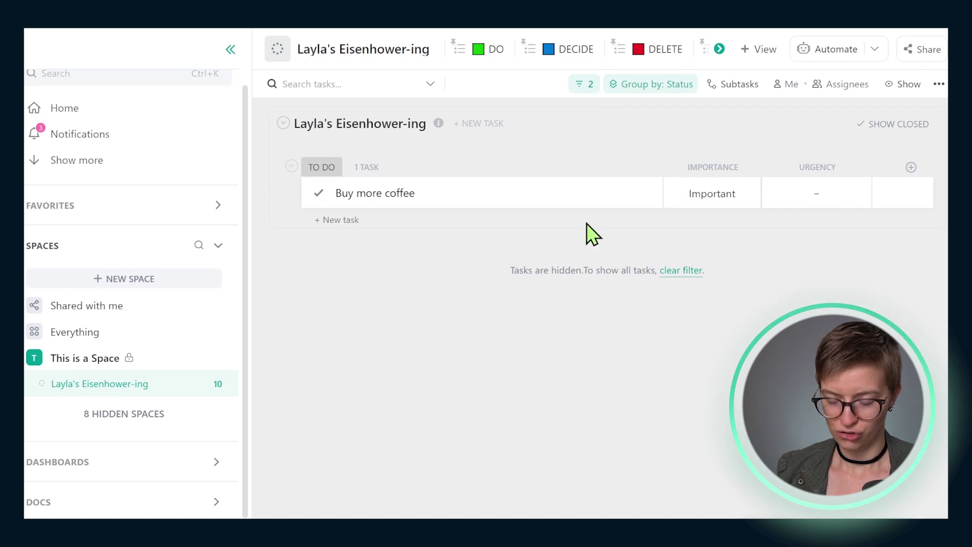
{"action": "key", "text": "ctrl+minus"}
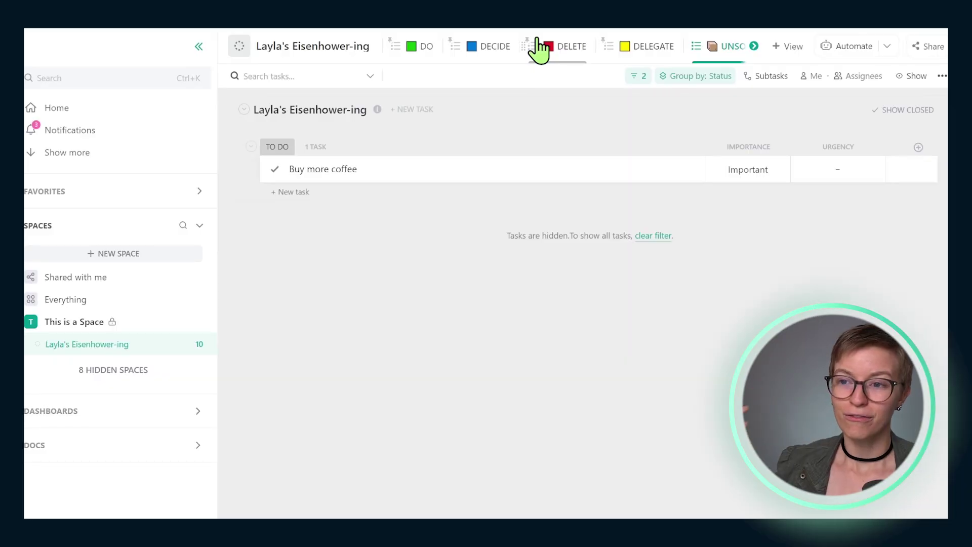
Step: Switch to the DO view and check its note about hidden tasks
{"action": "mouse_move", "coordinate": [419, 47]}
{"action": "left_click", "coordinate": [408, 53]}
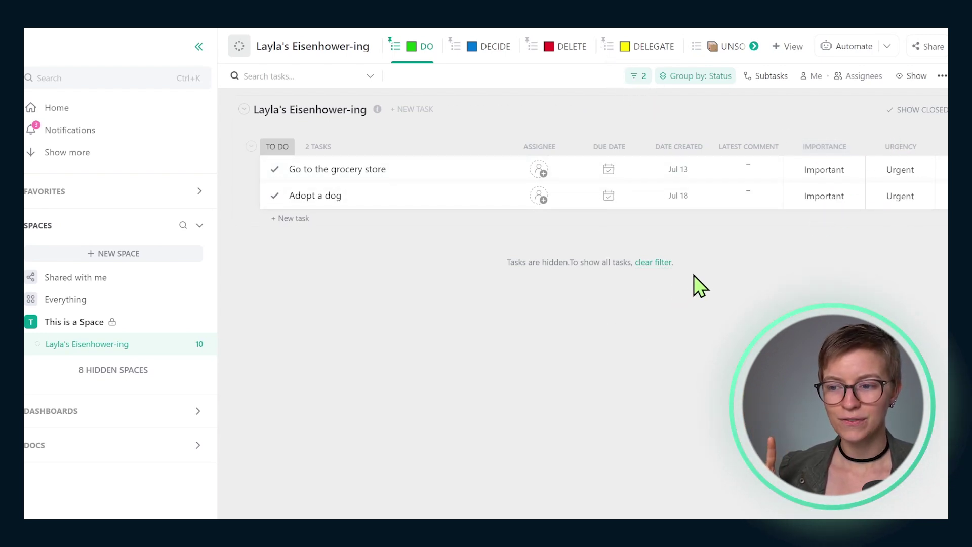
{"action": "triple_click", "coordinate": [508, 265]}
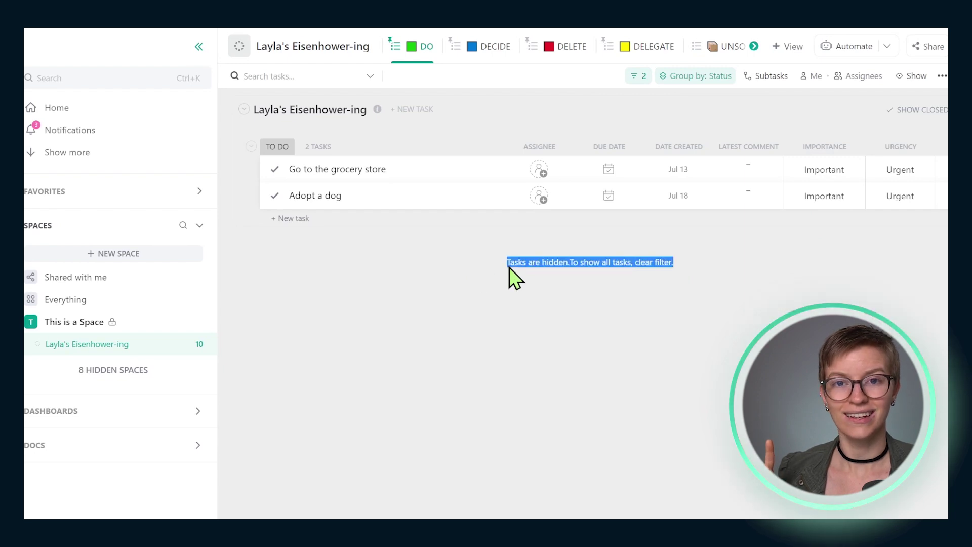
{"action": "left_click", "coordinate": [481, 260]}
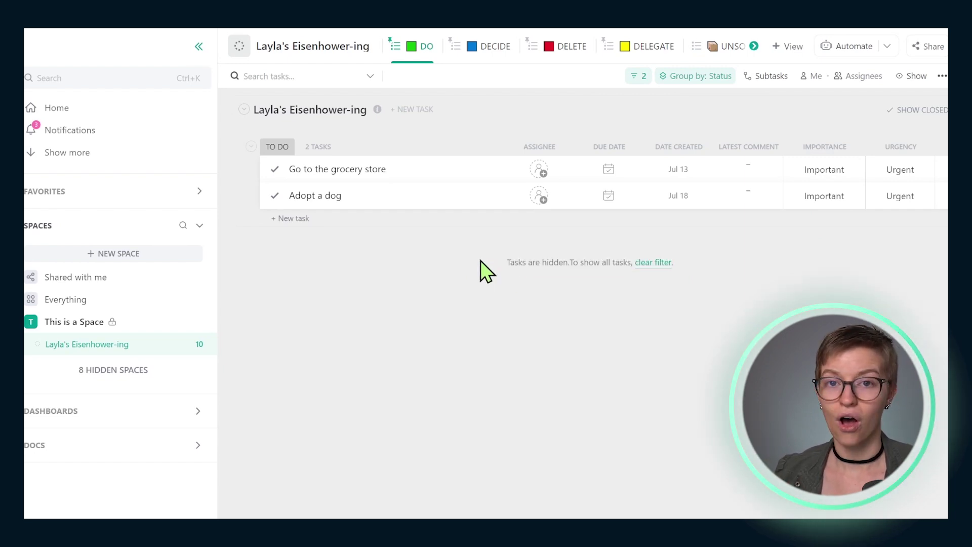
Step: Filter DO to Importance is Important and Urgency is Urgent, and save the view with Ctrl+Enter
{"action": "left_click", "coordinate": [637, 77]}
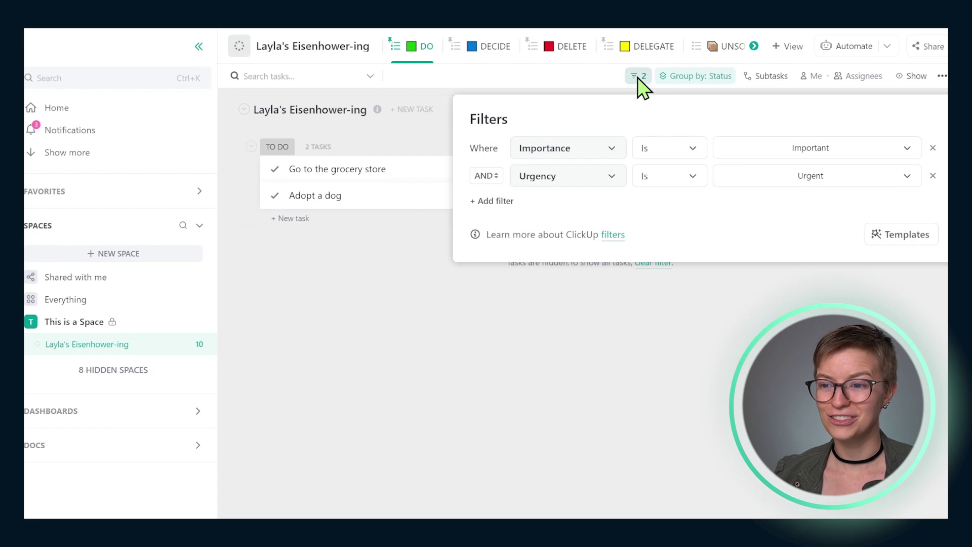
{"action": "left_click", "coordinate": [537, 153]}
{"action": "scroll", "coordinate": [556, 303], "scroll_direction": "down", "scroll_amount": 5}
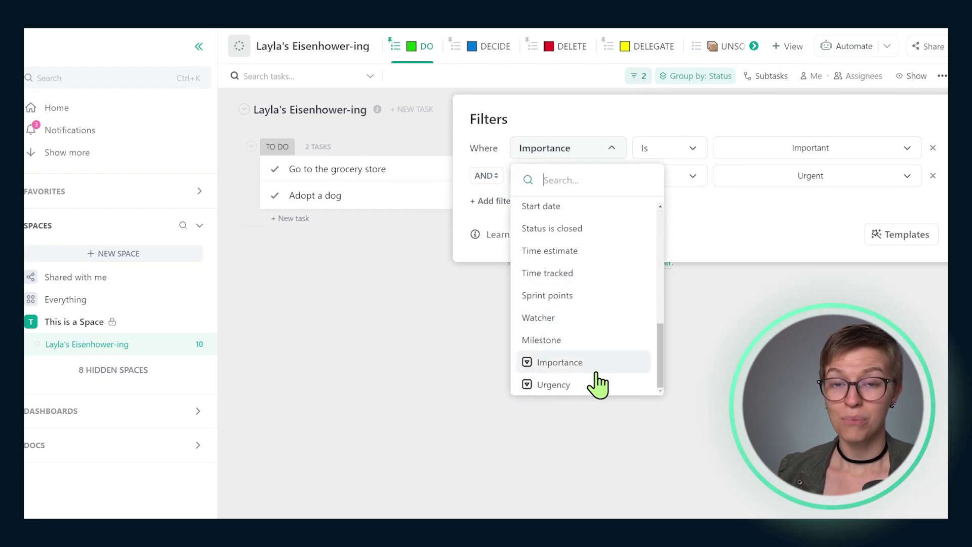
{"action": "left_click", "coordinate": [576, 380]}
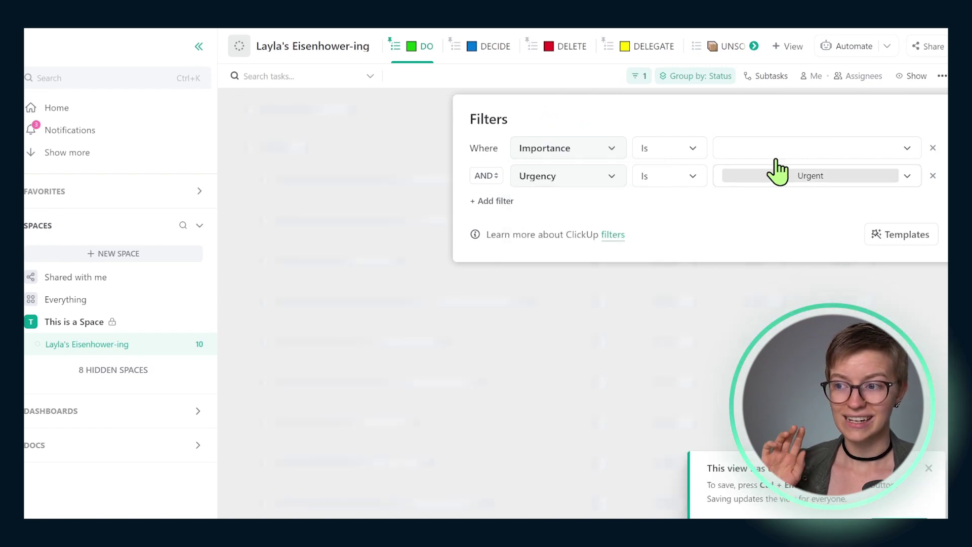
{"action": "left_click", "coordinate": [780, 150]}
{"action": "left_click", "coordinate": [778, 213]}
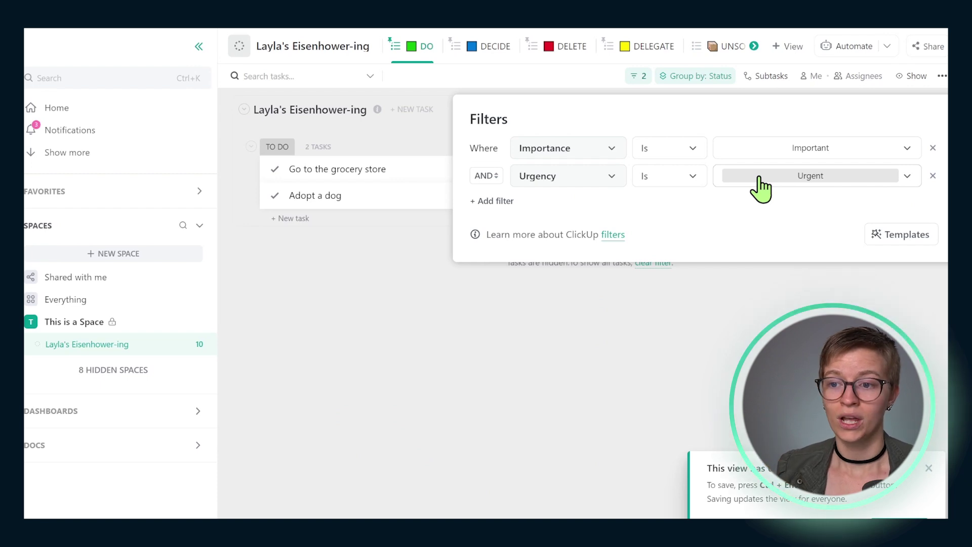
{"action": "left_click", "coordinate": [478, 176]}
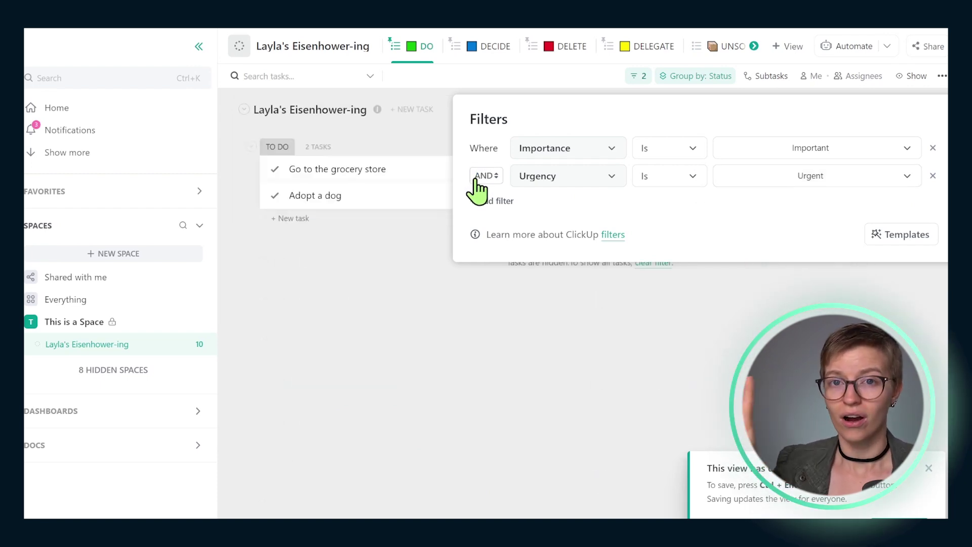
{"action": "left_click", "coordinate": [400, 243]}
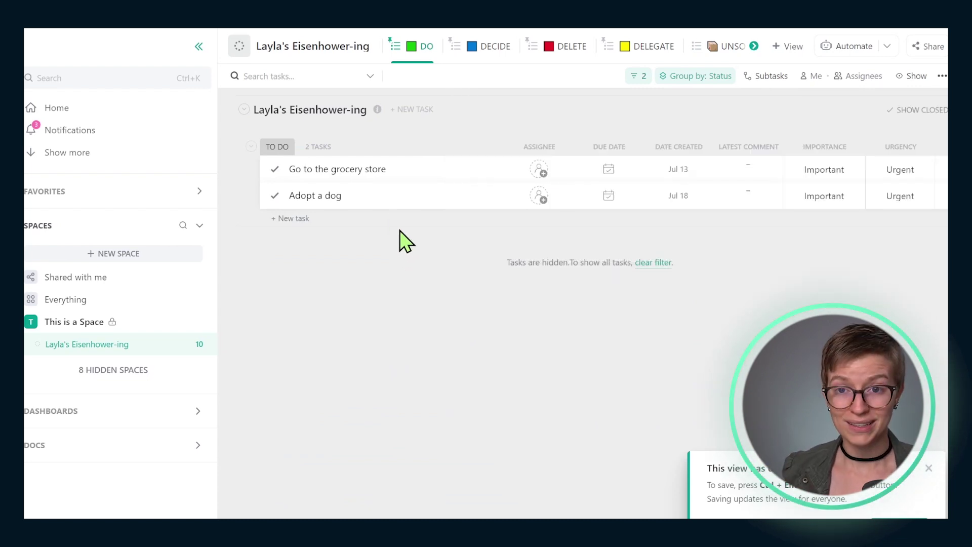
{"action": "key", "text": "ctrl+Return"}
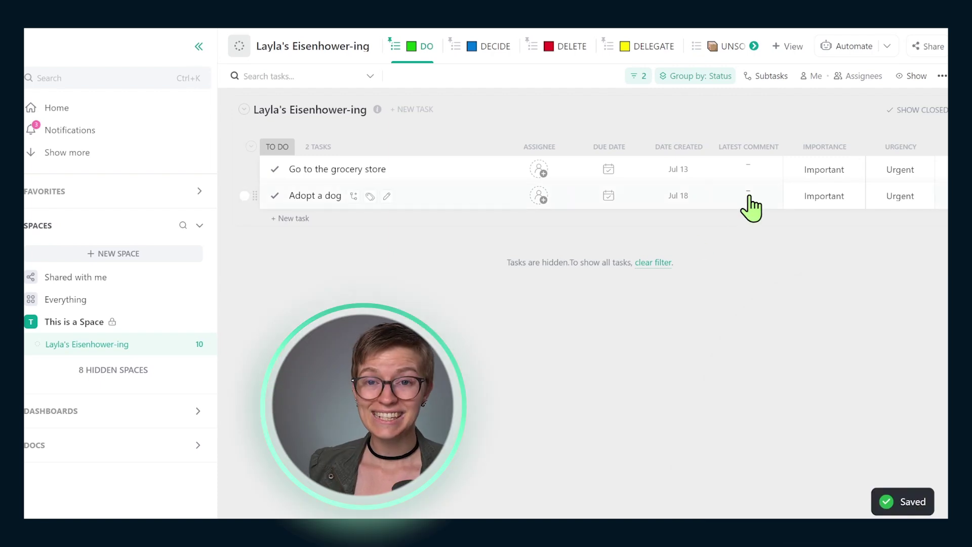
Step: Hide the Importance and Urgency columns in the DO view
{"action": "left_click", "coordinate": [845, 147]}
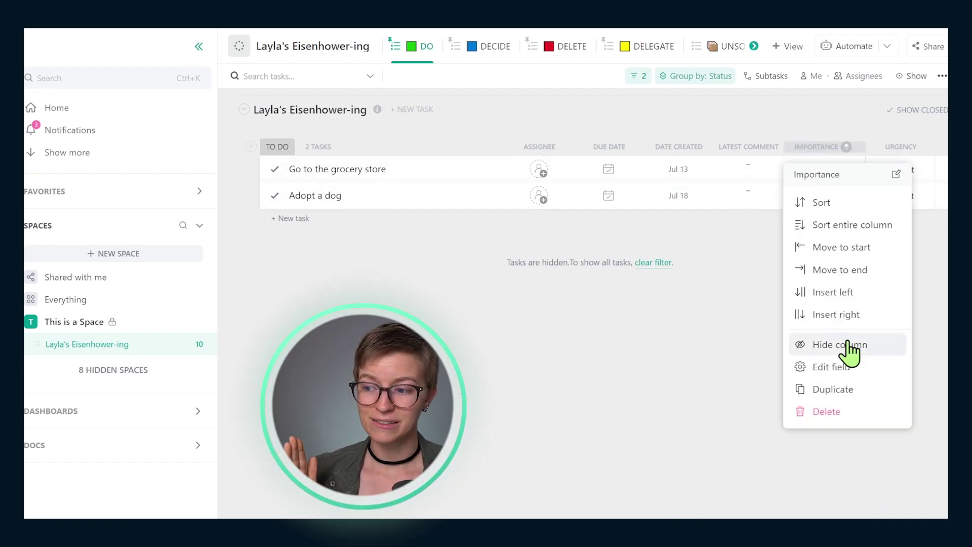
{"action": "left_click", "coordinate": [850, 349]}
{"action": "left_click", "coordinate": [866, 147]}
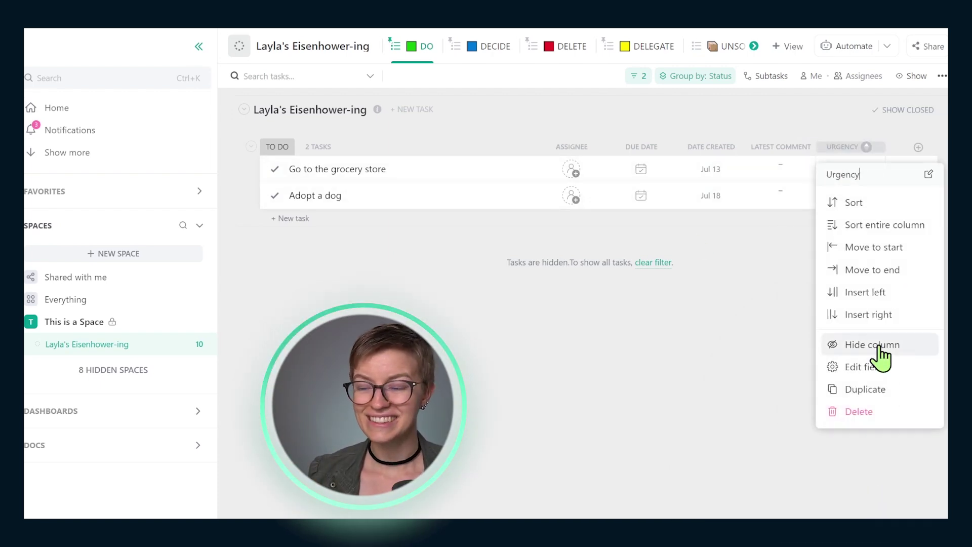
{"action": "left_click", "coordinate": [880, 346]}
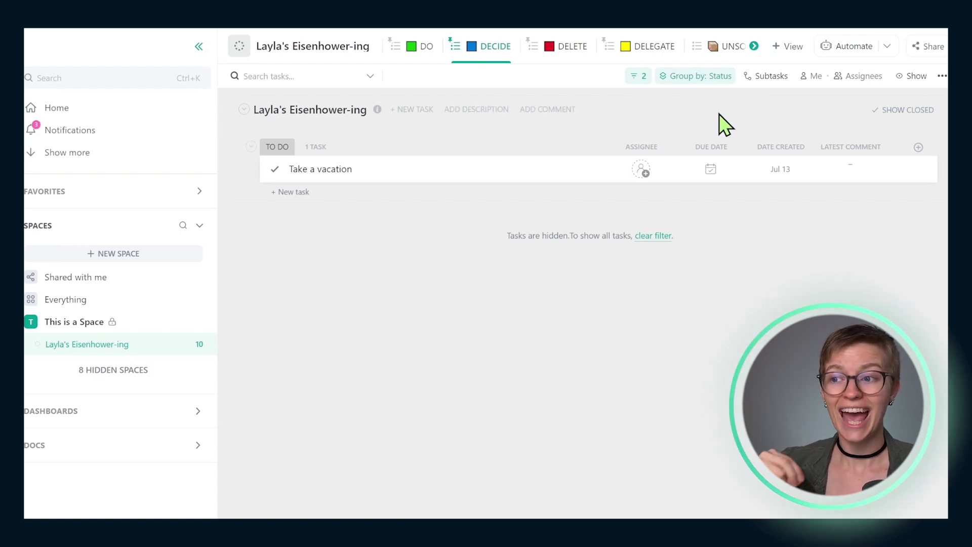
Step: Review the DECIDE view's filter conditions and open the Take a vacation task details
{"action": "left_click", "coordinate": [641, 77]}
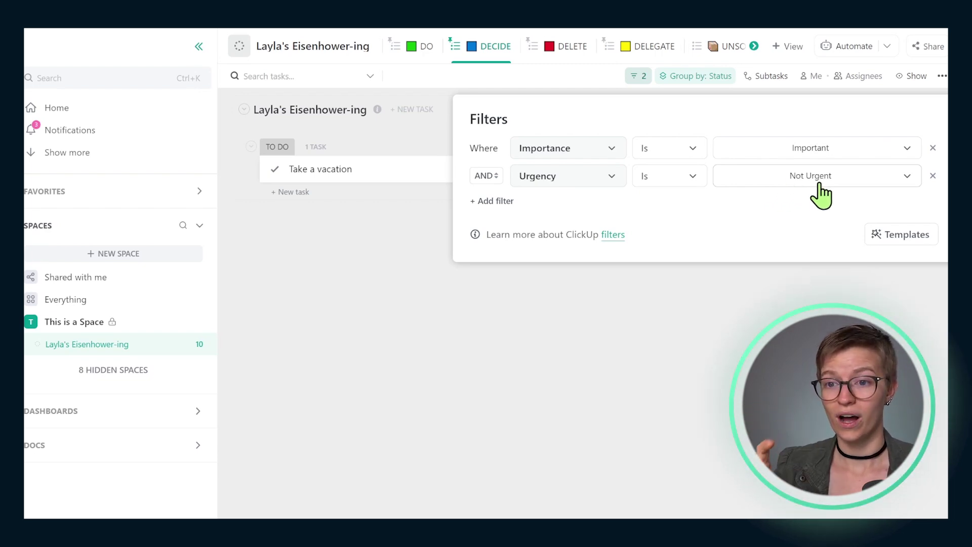
{"action": "left_click", "coordinate": [467, 73]}
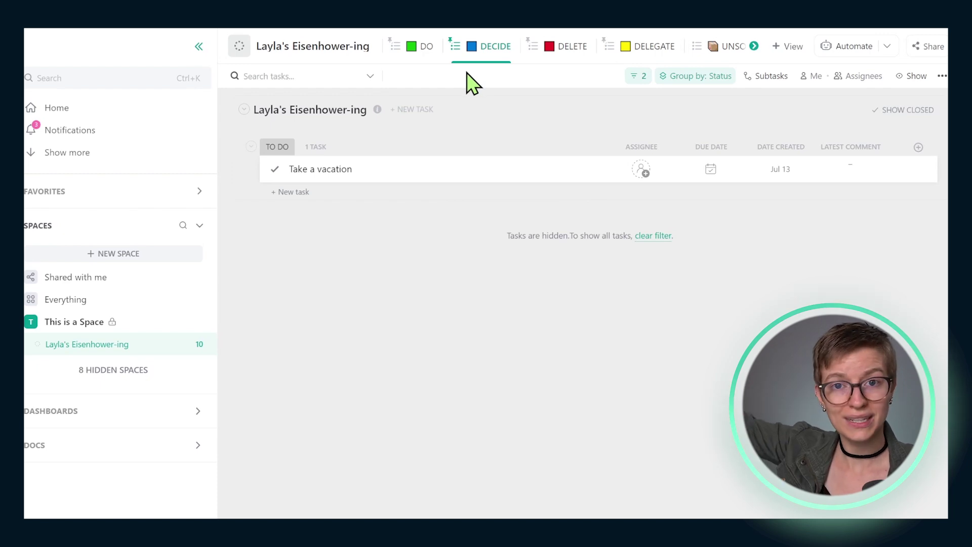
{"action": "mouse_move", "coordinate": [335, 169]}
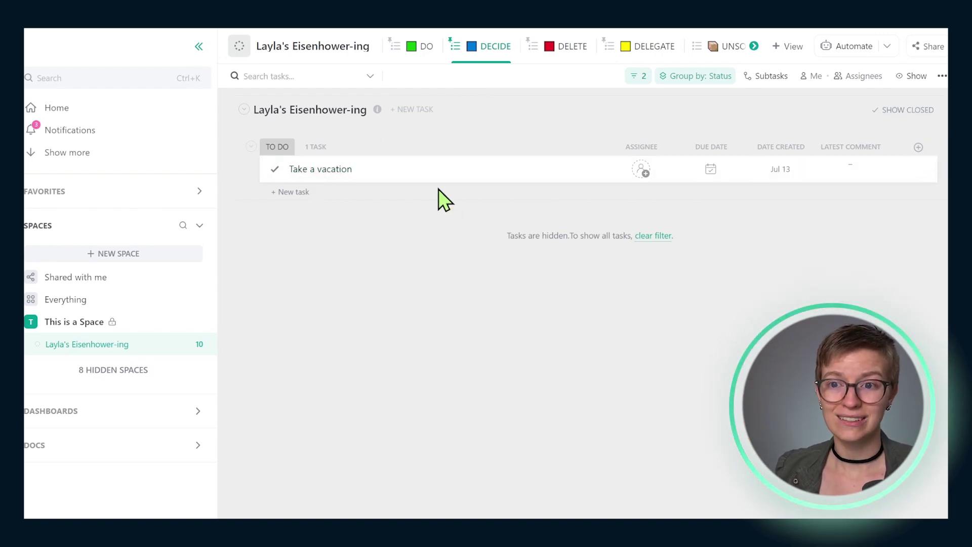
{"action": "left_click", "coordinate": [335, 174]}
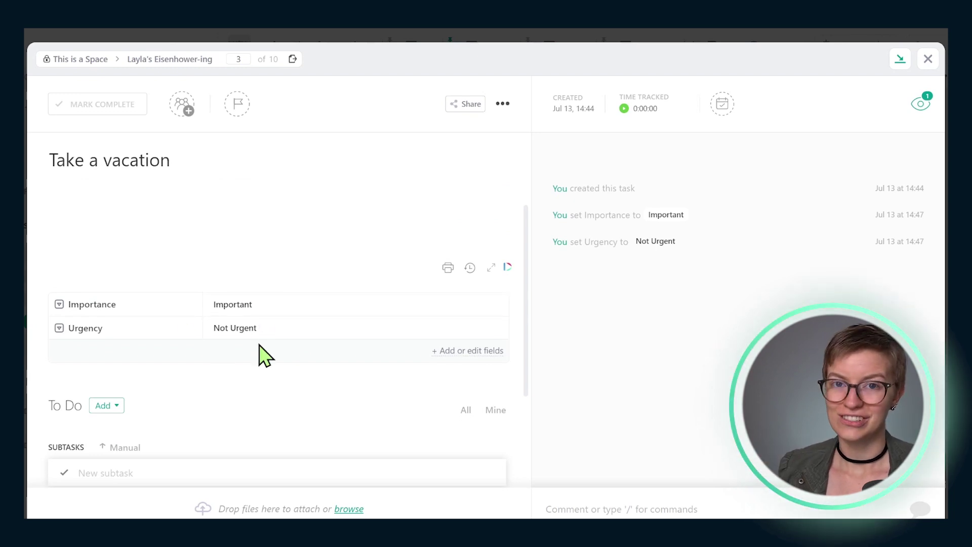
{"action": "key", "text": "Escape"}
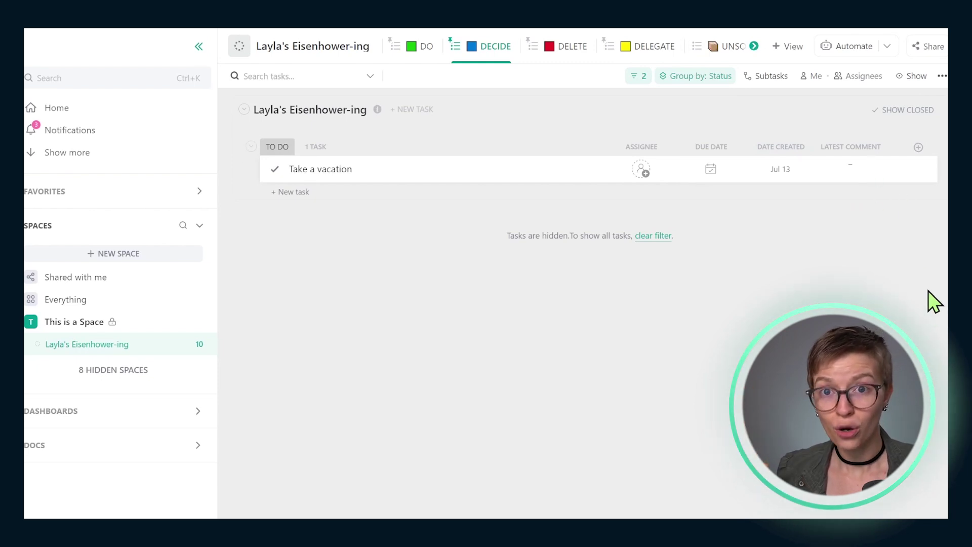
Step: Show the Importance and Urgency columns again from the column visibility options
{"action": "left_click", "coordinate": [918, 147]}
{"action": "left_click", "coordinate": [832, 157]}
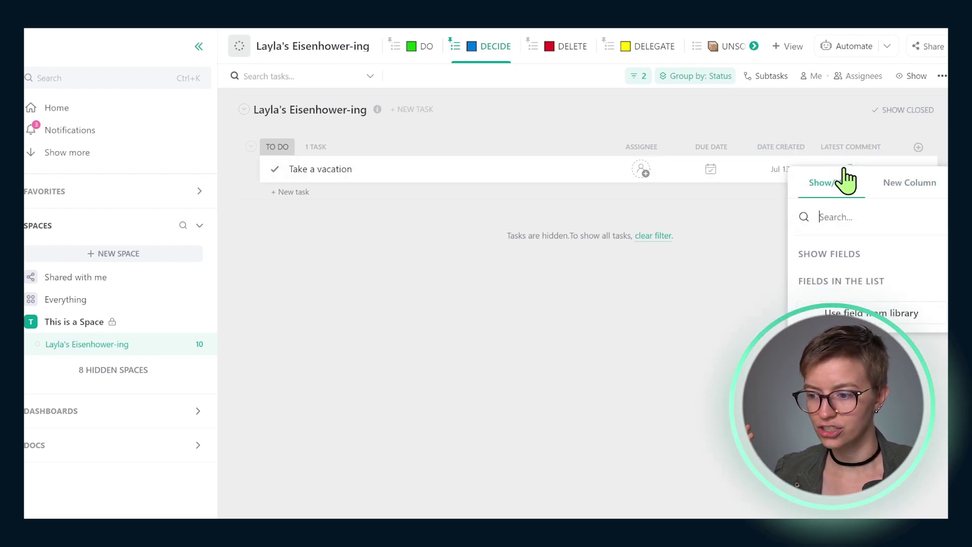
{"action": "scroll", "coordinate": [825, 504], "scroll_direction": "down", "scroll_amount": 5}
{"action": "left_click", "coordinate": [840, 510]}
{"action": "left_click", "coordinate": [795, 232]}
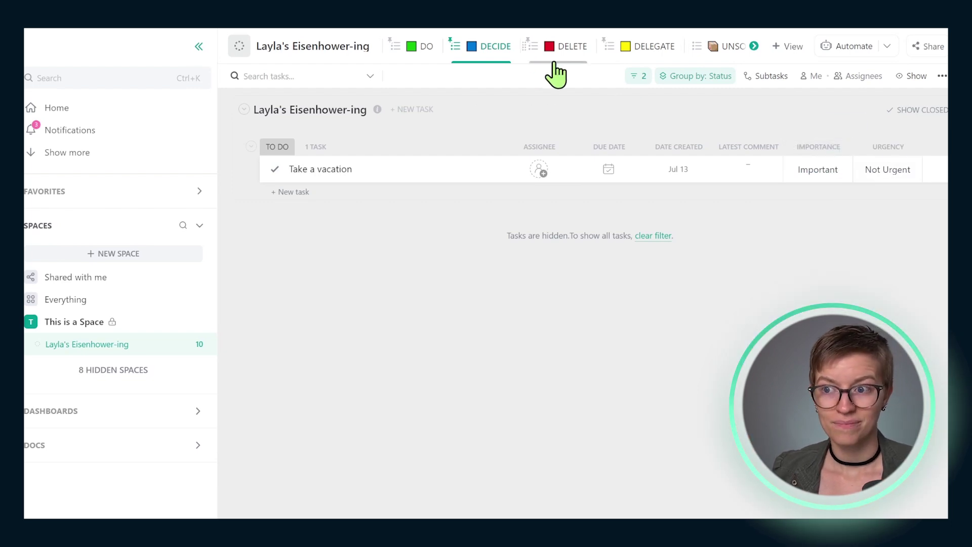
{"action": "left_click", "coordinate": [640, 78]}
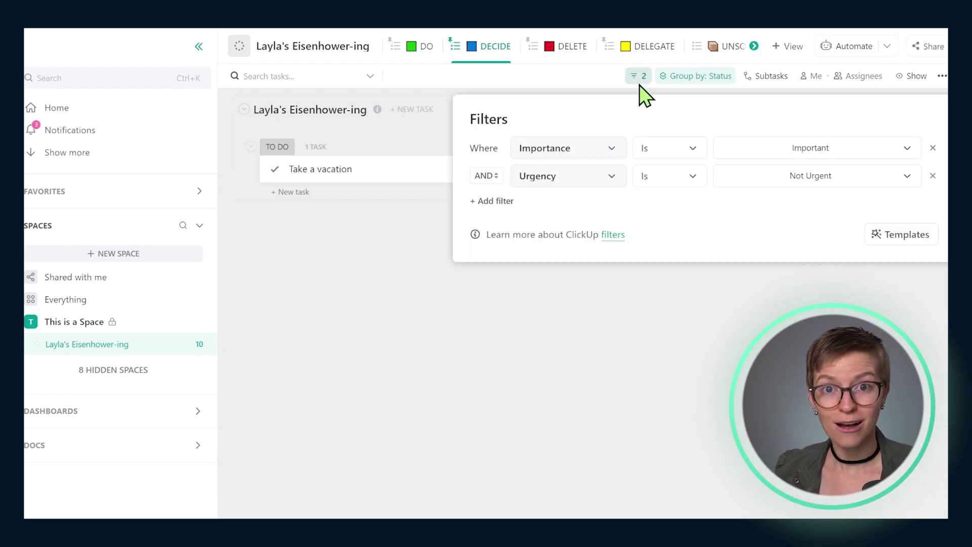
{"action": "left_click", "coordinate": [578, 82]}
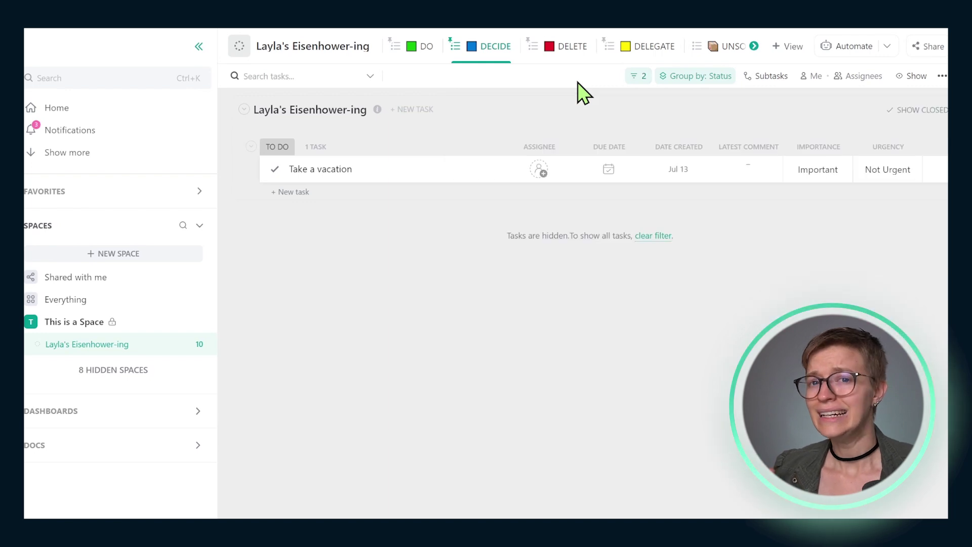
Step: Check the DELETE and DELEGATE view filters, with DELEGATE filtering Not Important, Urgent tasks
{"action": "left_click", "coordinate": [574, 54]}
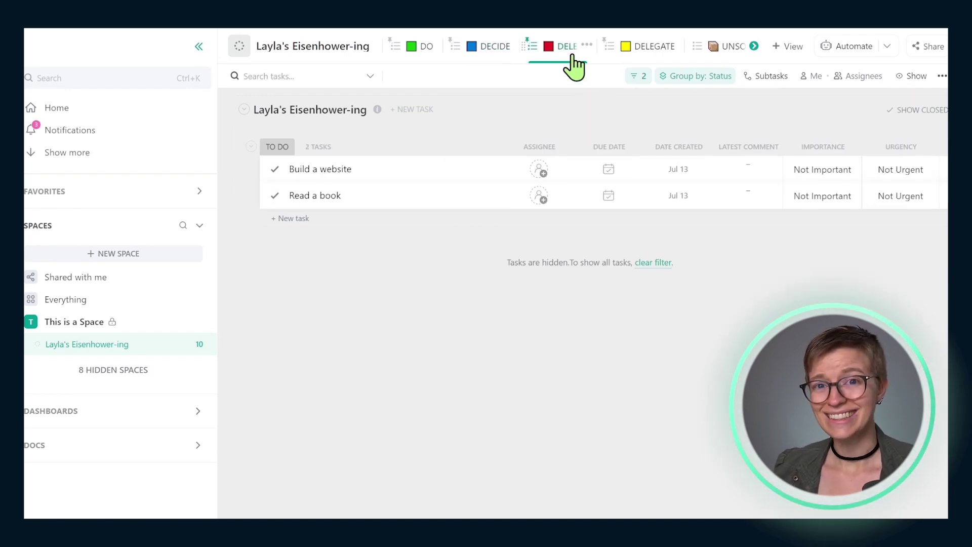
{"action": "left_click", "coordinate": [639, 76]}
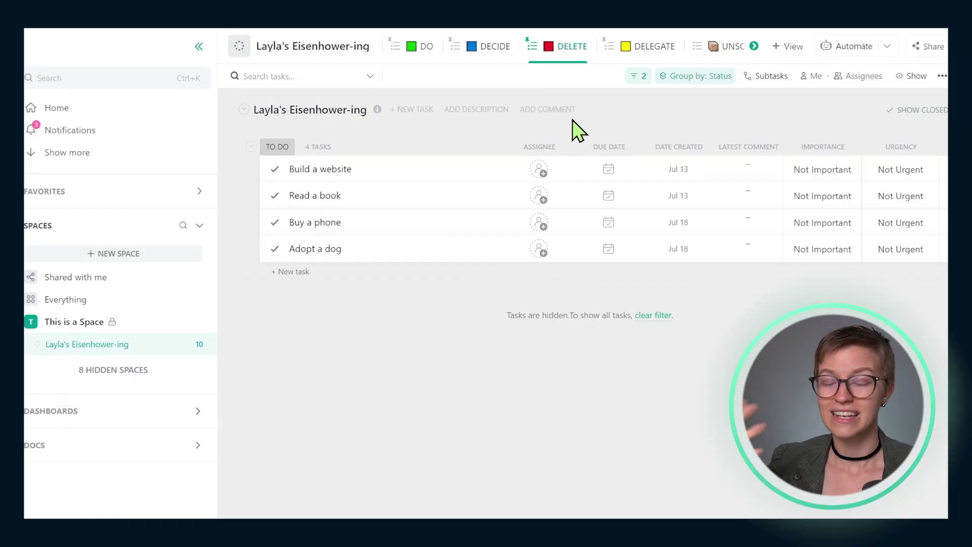
{"action": "left_click", "coordinate": [645, 48]}
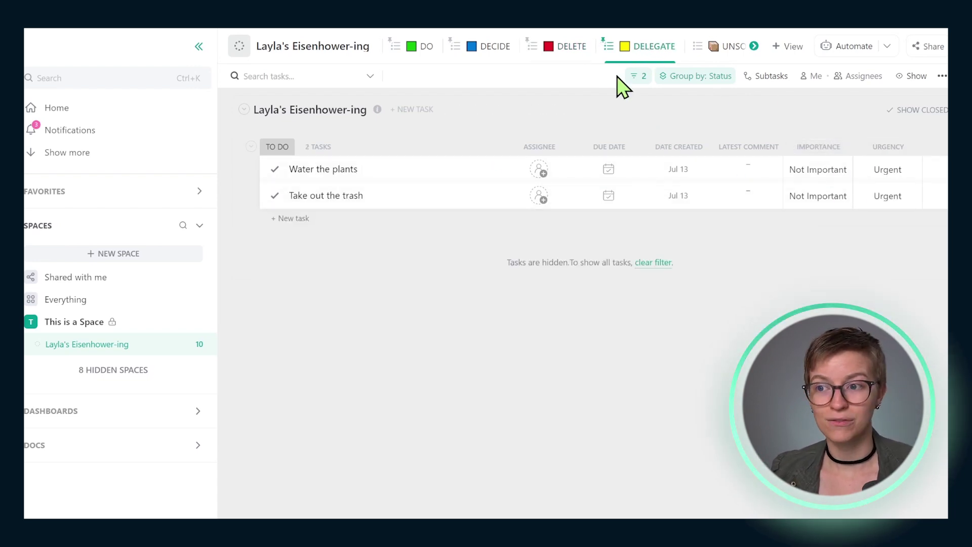
{"action": "left_click", "coordinate": [636, 76]}
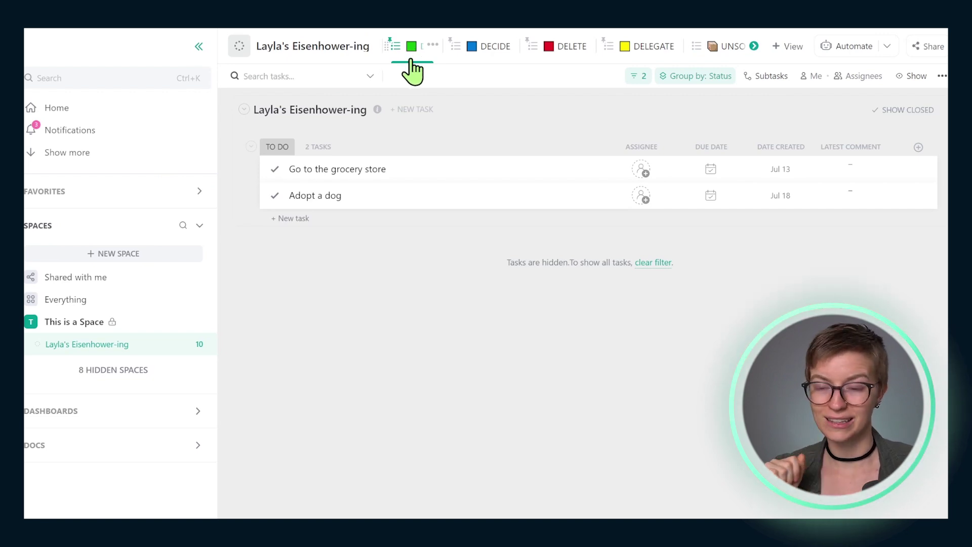
{"action": "left_click", "coordinate": [433, 46]}
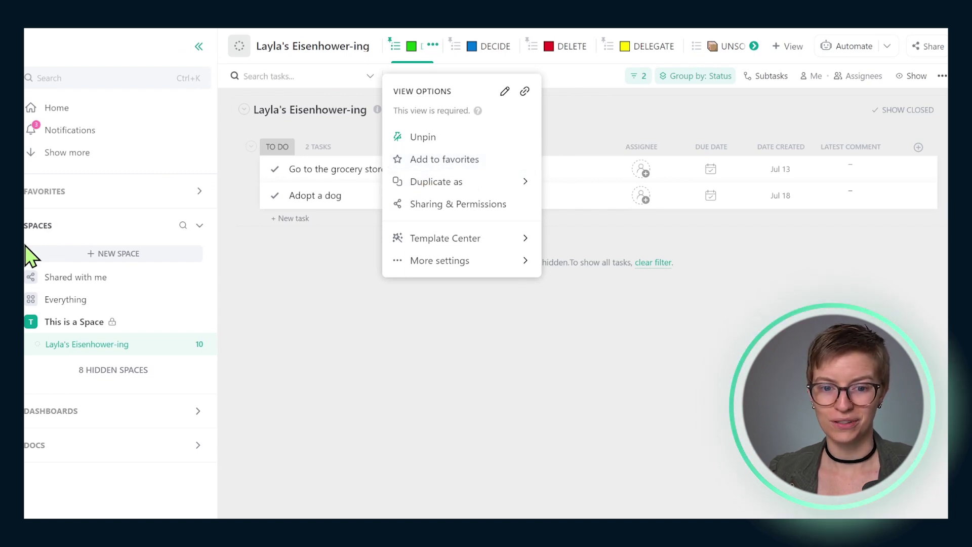
{"action": "left_click", "coordinate": [232, 235]}
{"action": "mouse_move", "coordinate": [114, 190]}
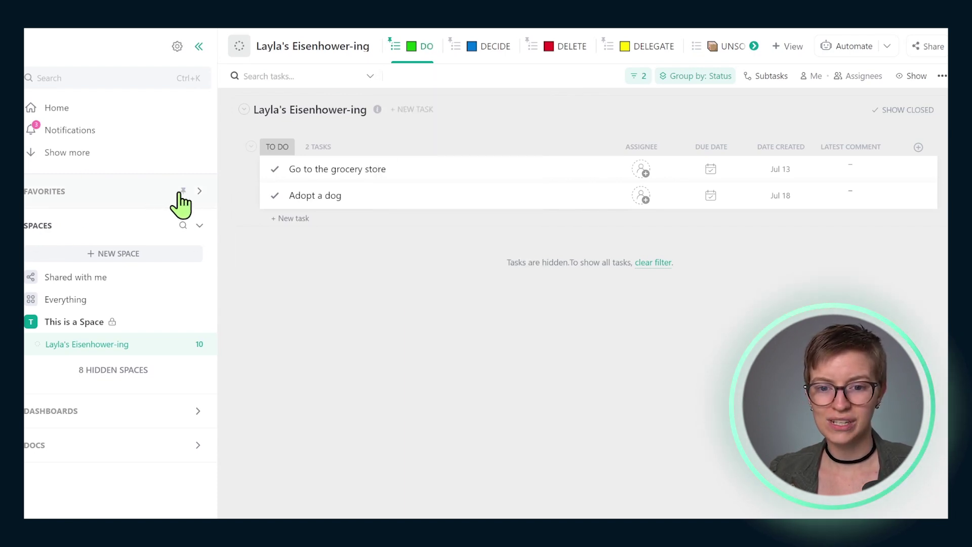